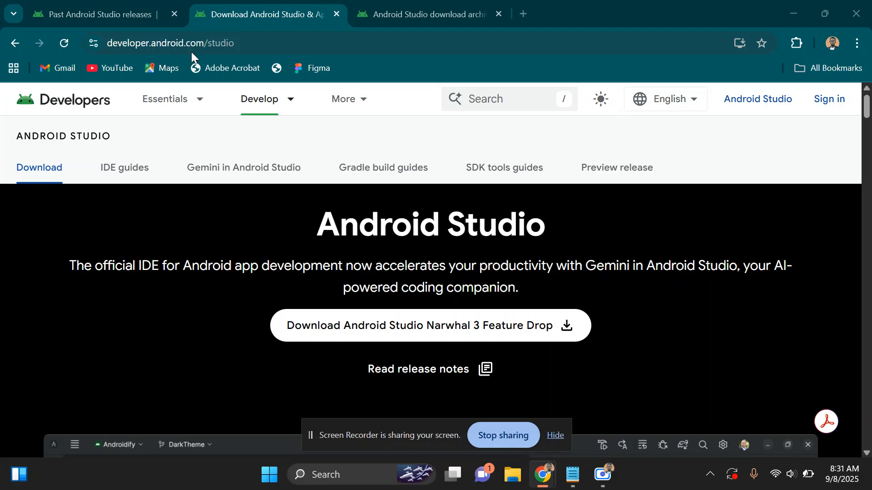
scroll(495, 258, "down", 5)
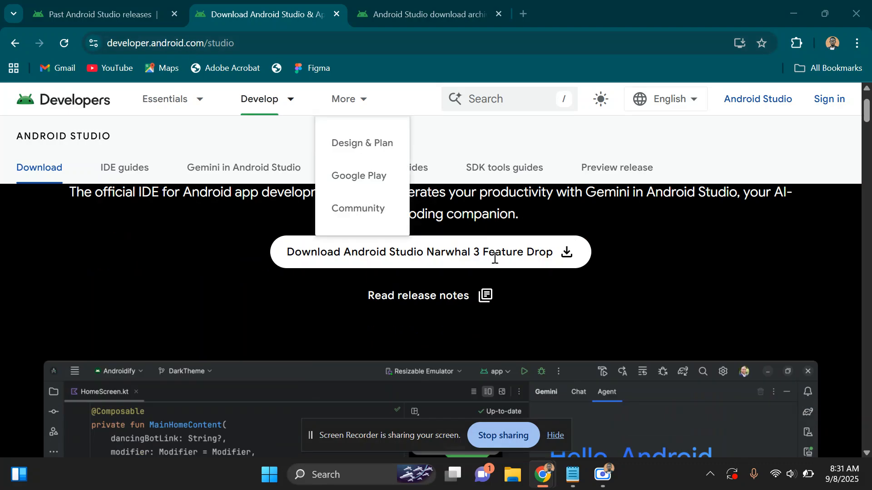
scroll(495, 258, "up", 5)
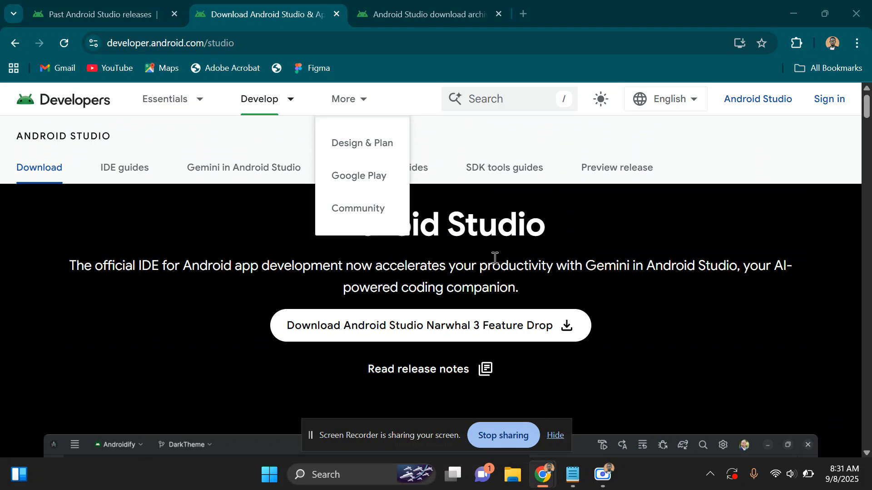
scroll(495, 258, "down", 5)
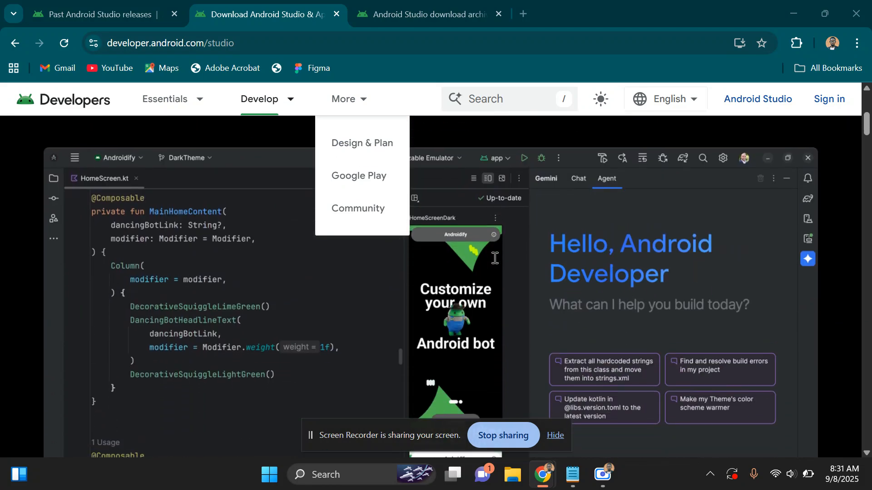
scroll(495, 258, "up", 5)
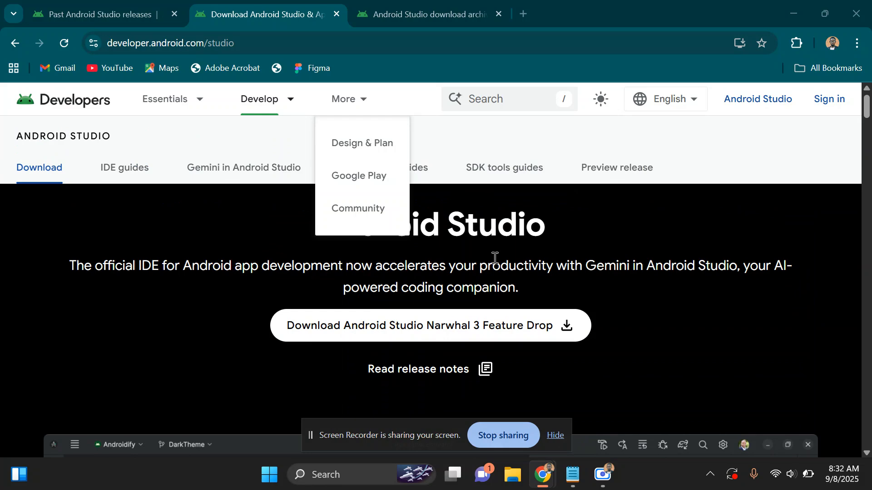
Step: Switch to the Past Android Studio releases page and look over the list of past versions
left_click(91, 6)
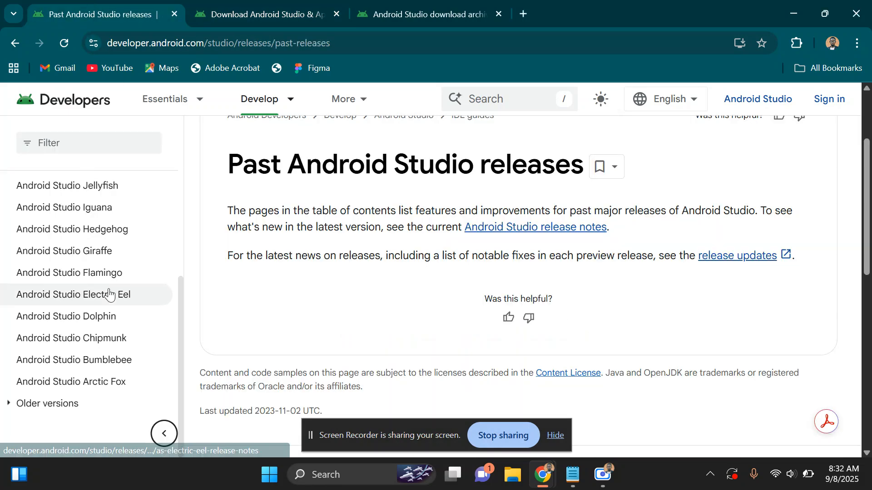
scroll(109, 294, "down", 5)
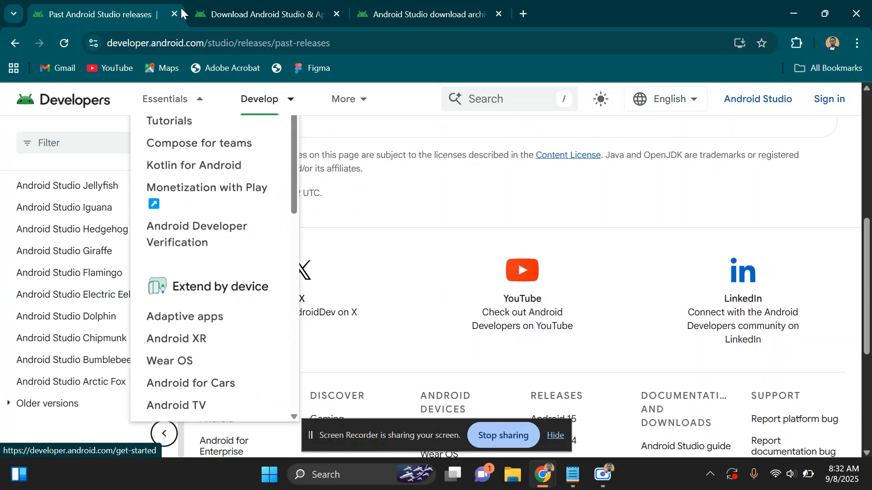
mouse_move(405, 106)
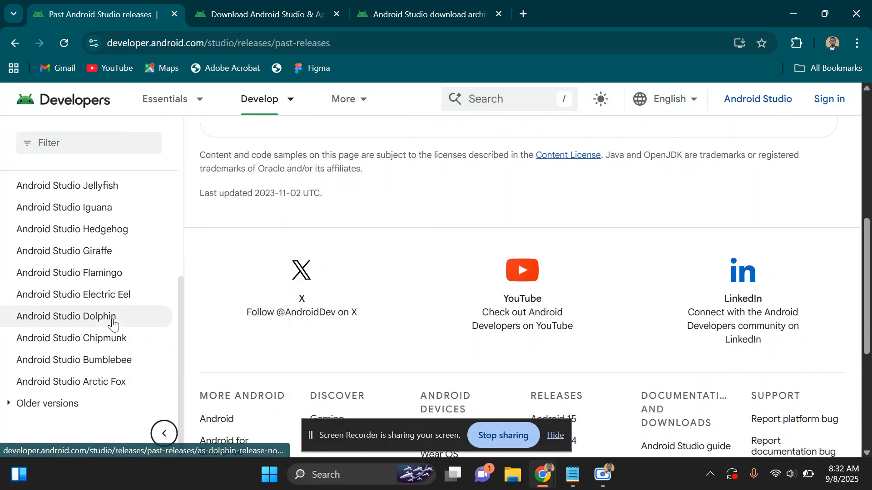
scroll(113, 323, "down", 4)
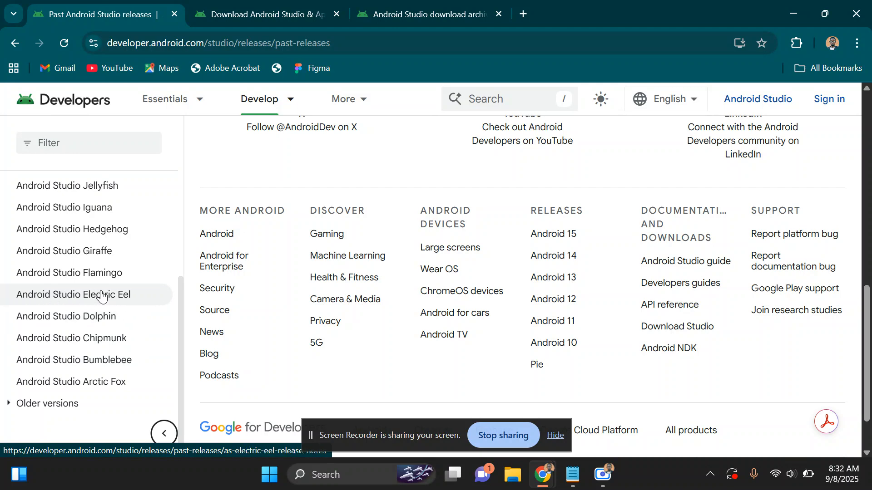
scroll(100, 295, "up", 2)
scroll(100, 296, "up", 5)
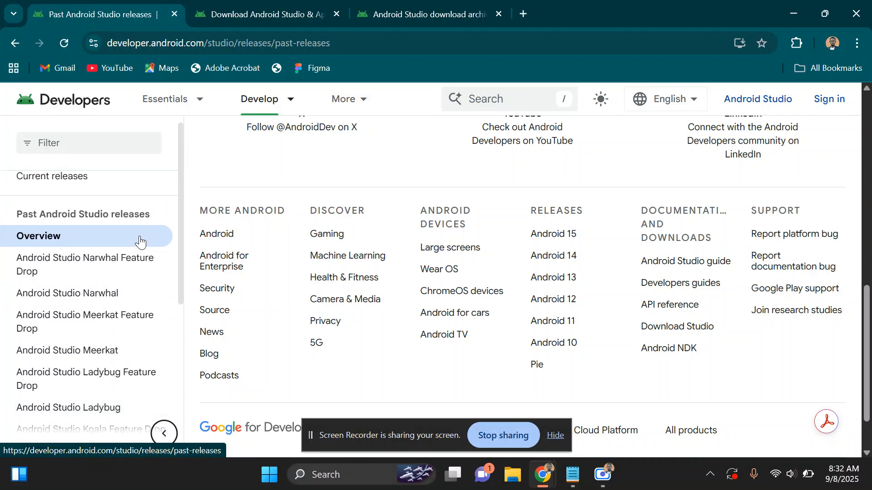
Step: Go through the past releases list down to the older versions and bring up the Android Studio download archive page
left_click(231, 6)
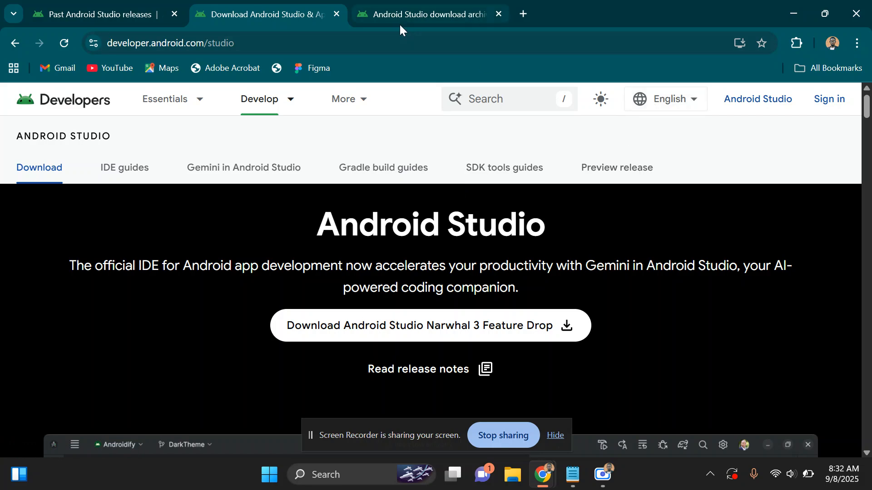
left_click(100, 4)
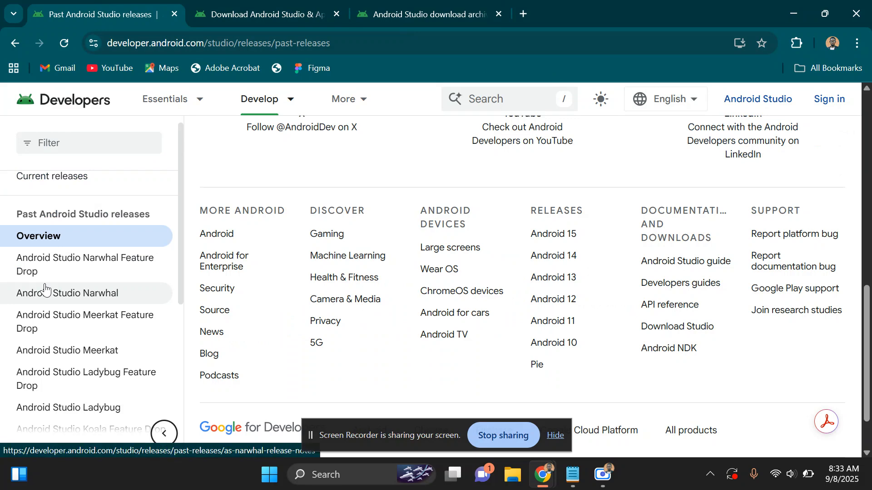
scroll(44, 288, "down", 5)
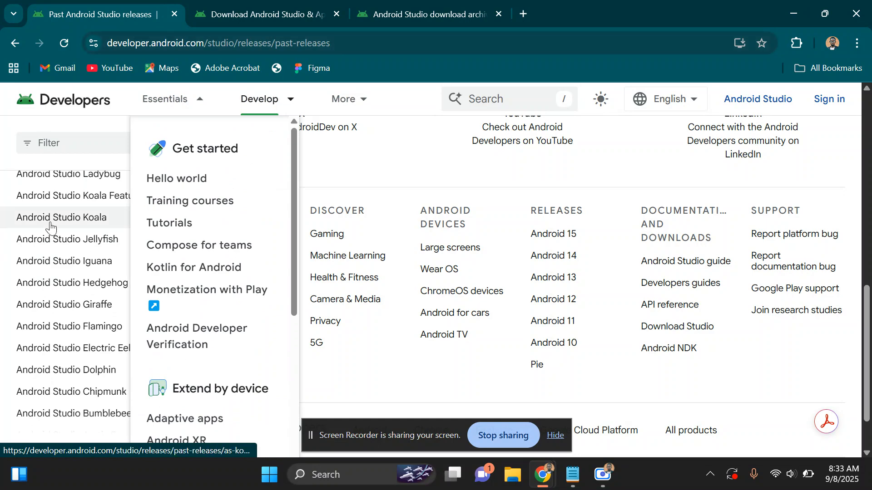
scroll(50, 227, "down", 3)
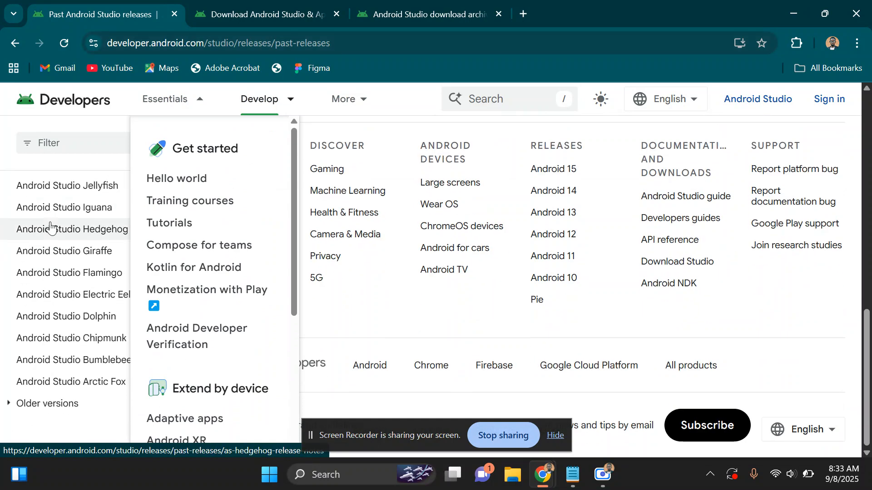
left_click(433, 325)
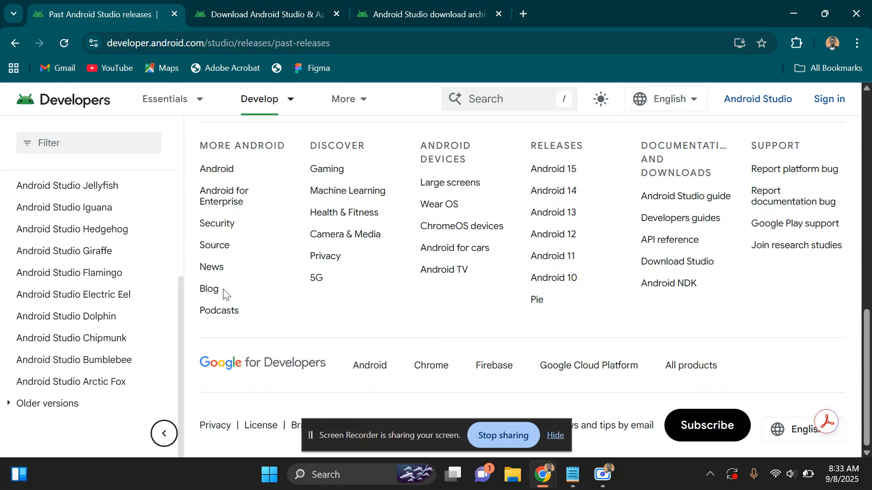
left_click(406, 13)
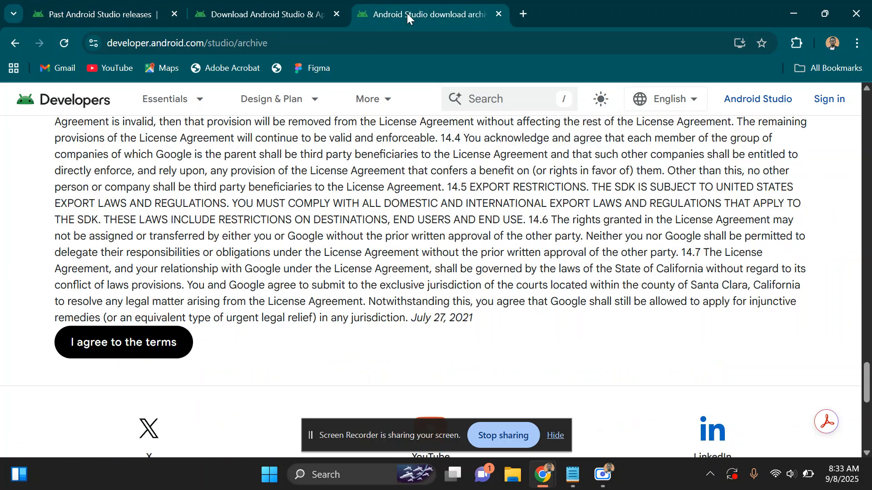
Step: Examine the Android Studio download page from its new and core features down to the table of installer files per platform
left_click(222, 5)
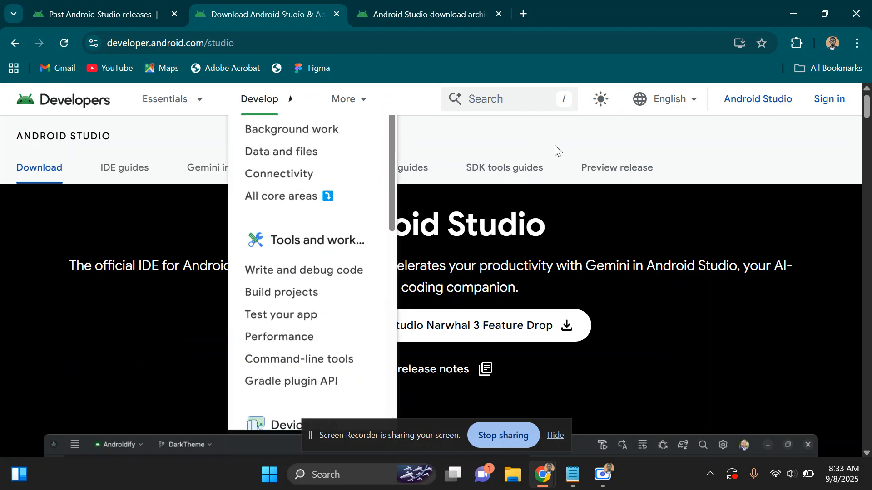
scroll(573, 277, "down", 4)
scroll(575, 283, "down", 10)
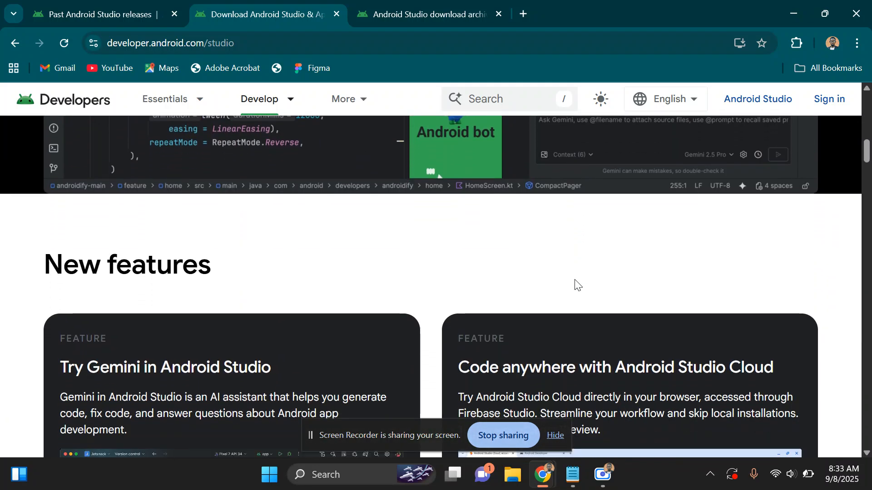
scroll(575, 283, "up", 5)
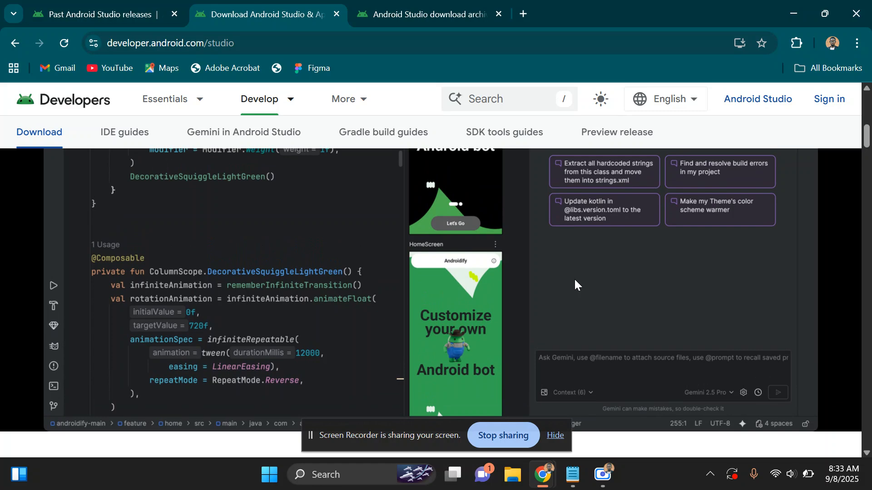
scroll(575, 284, "up", 2)
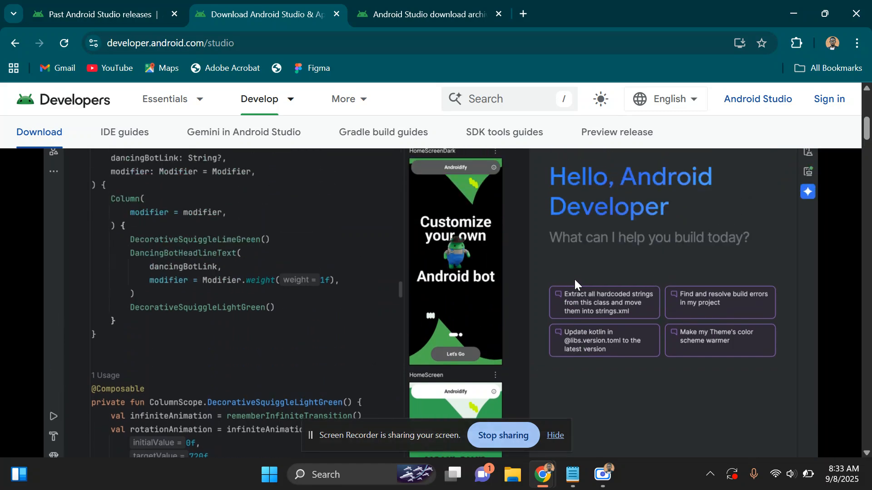
scroll(575, 285, "down", 2)
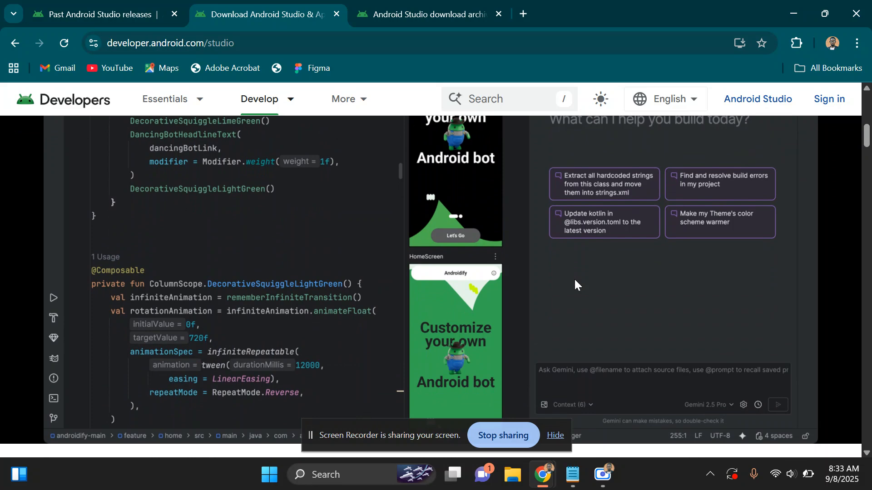
scroll(574, 285, "down", 15)
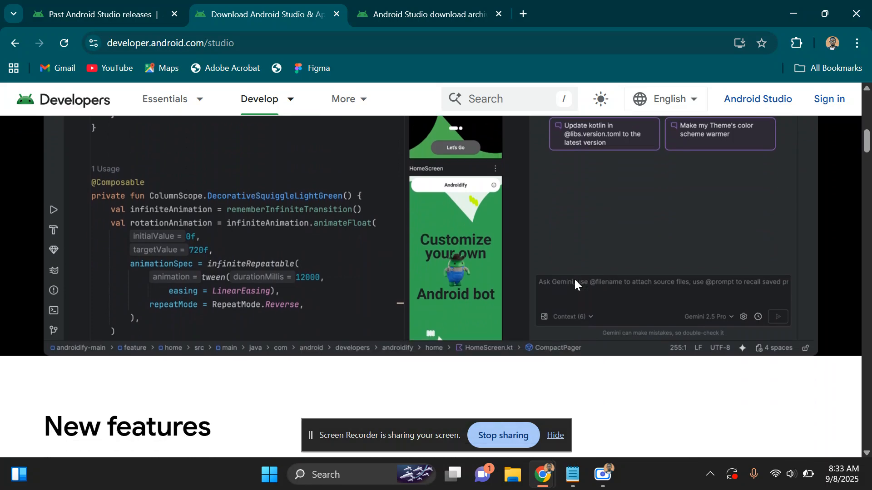
scroll(574, 285, "down", 15)
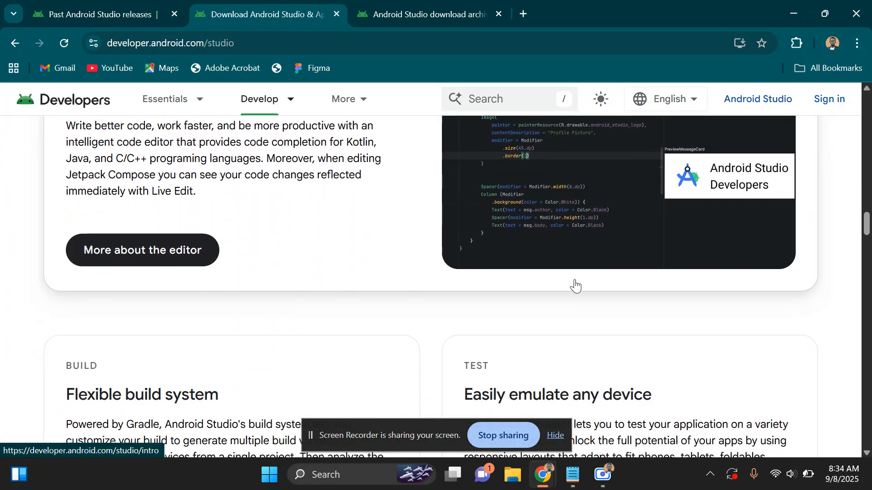
scroll(575, 285, "up", 4)
scroll(575, 285, "down", 10)
scroll(575, 285, "down", 15)
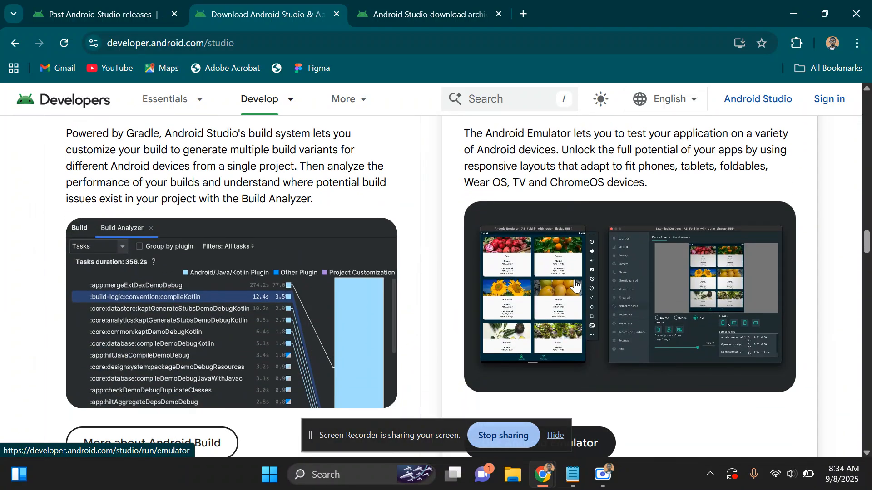
scroll(575, 286, "down", 15)
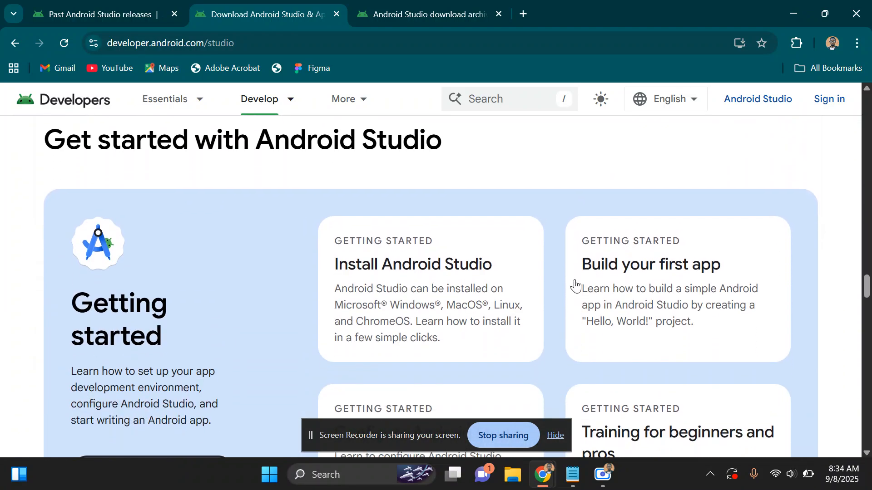
scroll(575, 285, "down", 2)
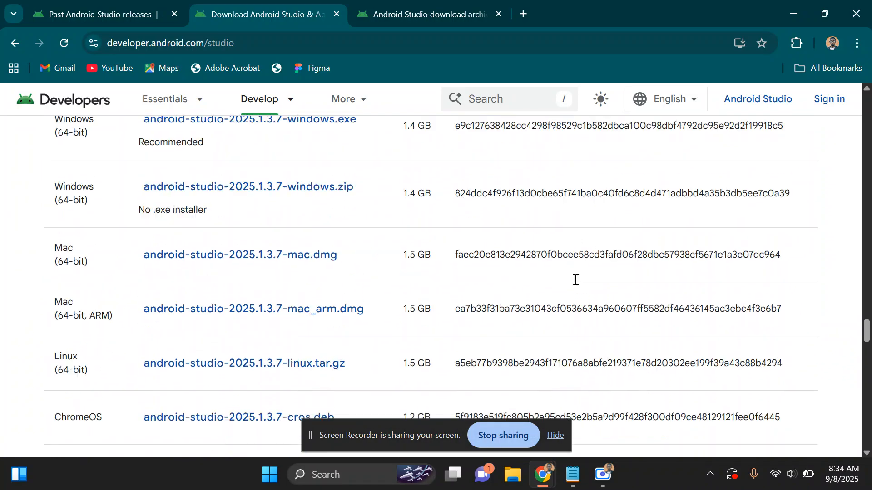
Step: Return to the start of the Android Studio download page and review its New features section
scroll(620, 386, "up", 12)
scroll(620, 386, "up", 12)
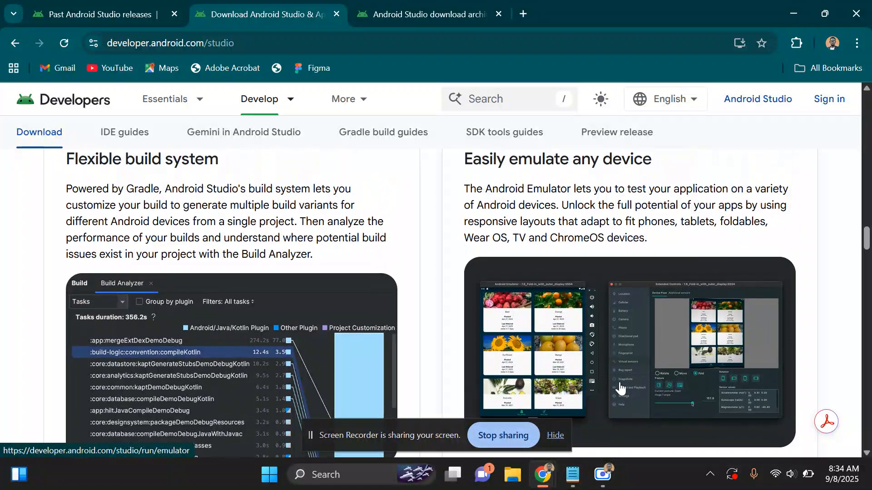
scroll(619, 384, "up", 5)
scroll(621, 388, "down", 1)
scroll(620, 389, "up", 15)
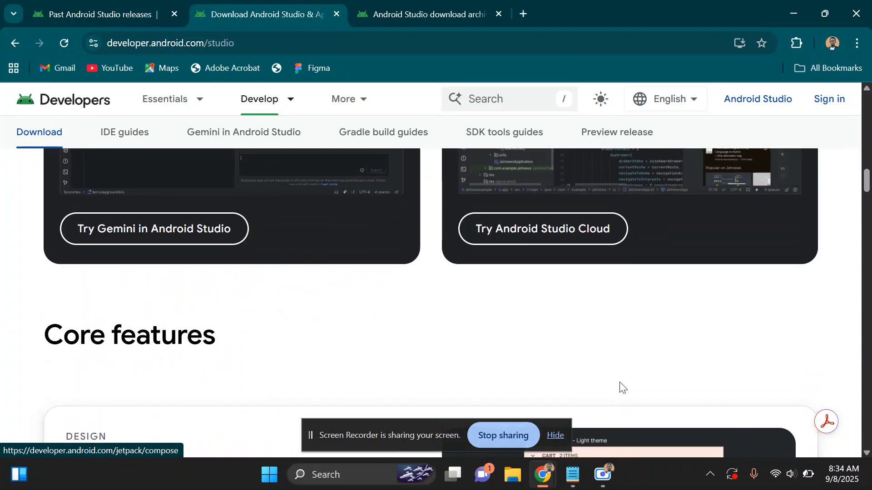
scroll(620, 389, "up", 10)
scroll(620, 387, "up", 10)
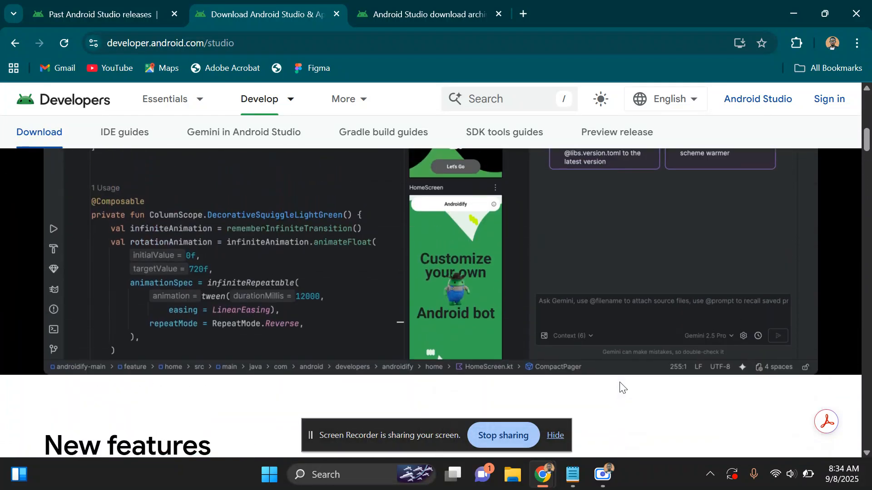
scroll(620, 386, "up", 3)
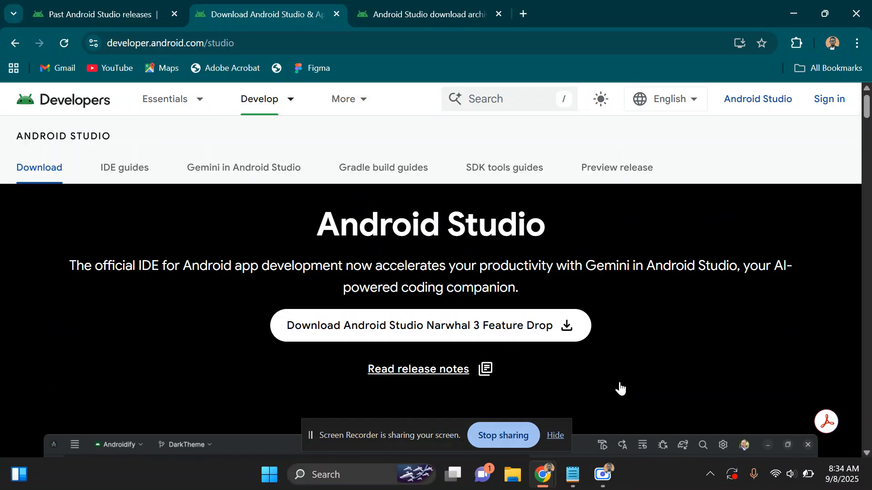
scroll(620, 386, "down", 12)
scroll(620, 388, "down", 8)
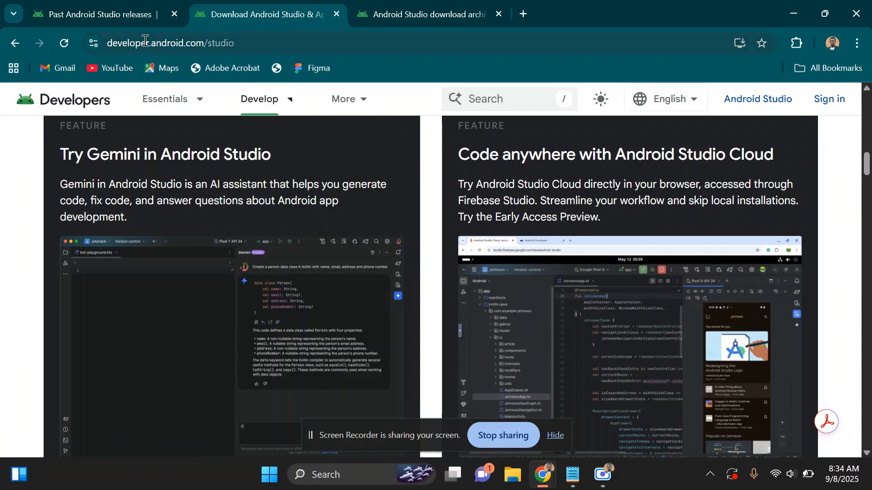
Step: Open the Android Studio Meerkat Feature Drop release notes from the past releases page and read through the new features
left_click(114, 5)
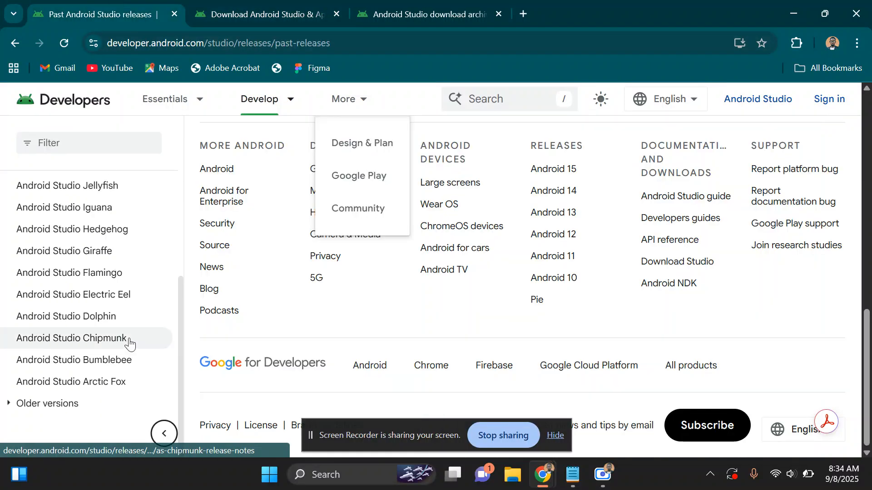
scroll(129, 344, "up", 7)
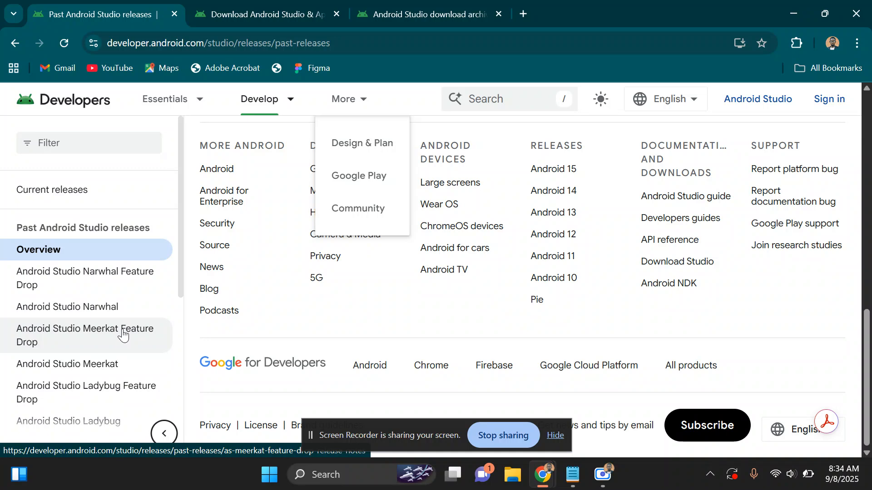
left_click(123, 335)
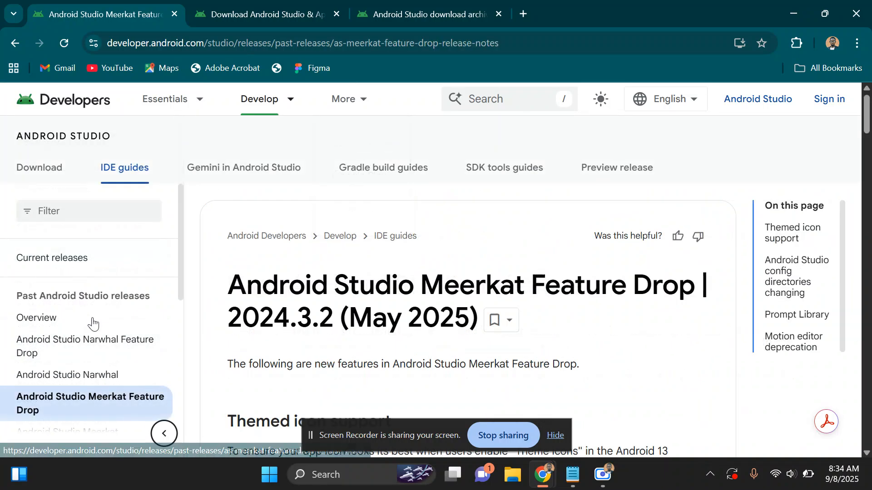
scroll(547, 313, "down", 3)
scroll(547, 313, "down", 15)
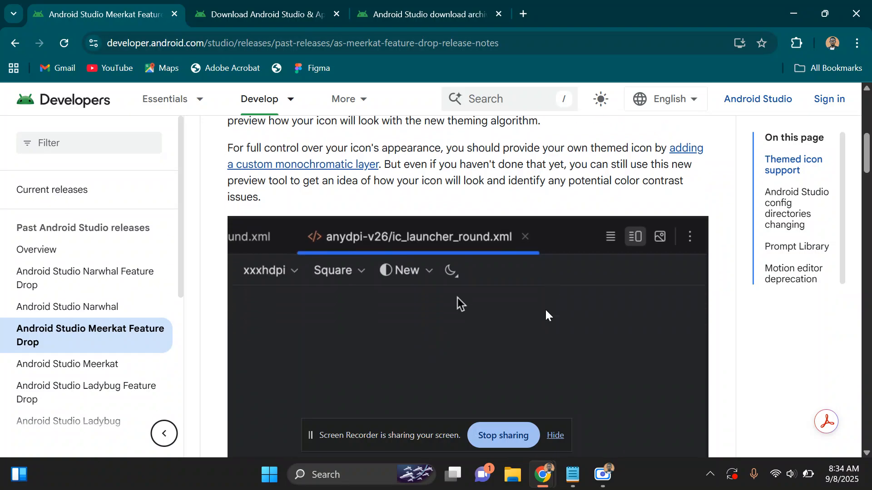
scroll(546, 311, "down", 20)
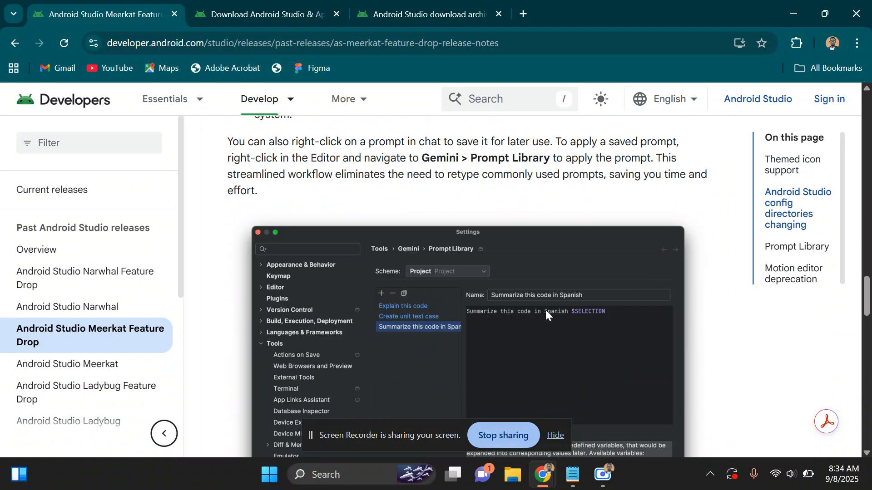
Step: Read the rest of the Meerkat Feature Drop release notes and look through the list of past Android Studio releases
scroll(547, 313, "down", 1)
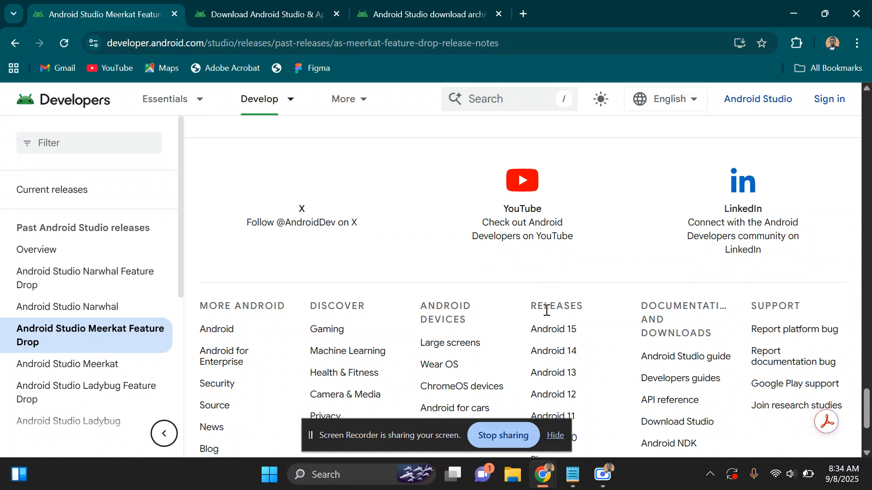
scroll(547, 312, "up", 8)
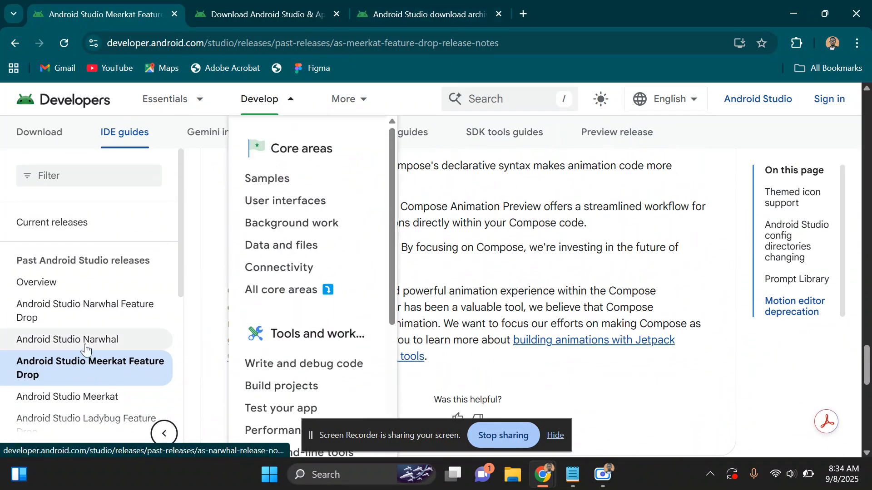
scroll(85, 350, "down", 5)
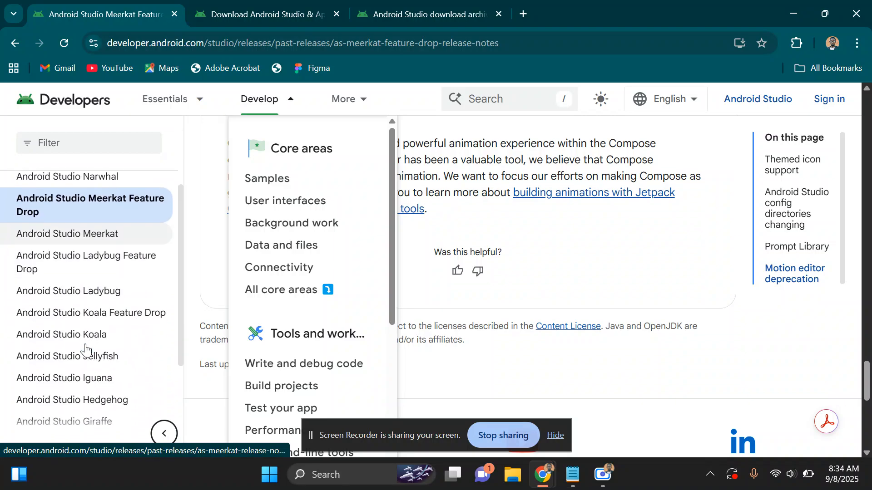
Step: Check the license agreement on the download archive page and return to the start of the Android Studio download page
left_click(416, 7)
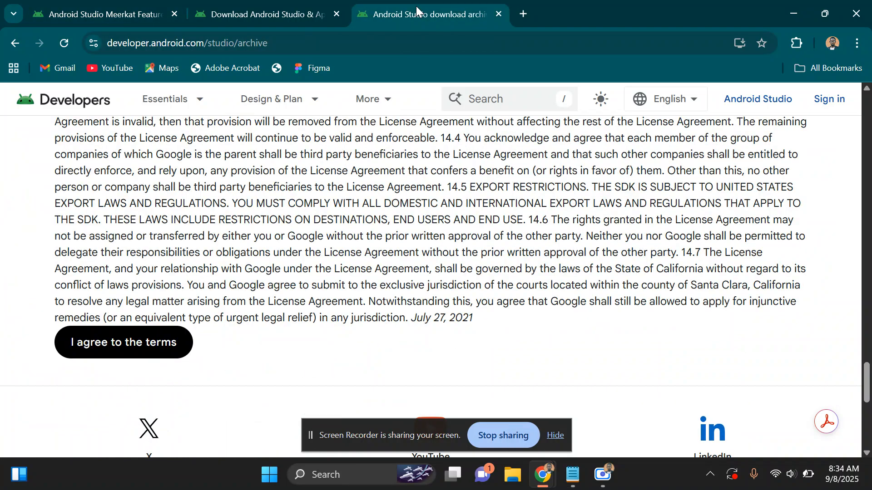
scroll(292, 163, "up", 15)
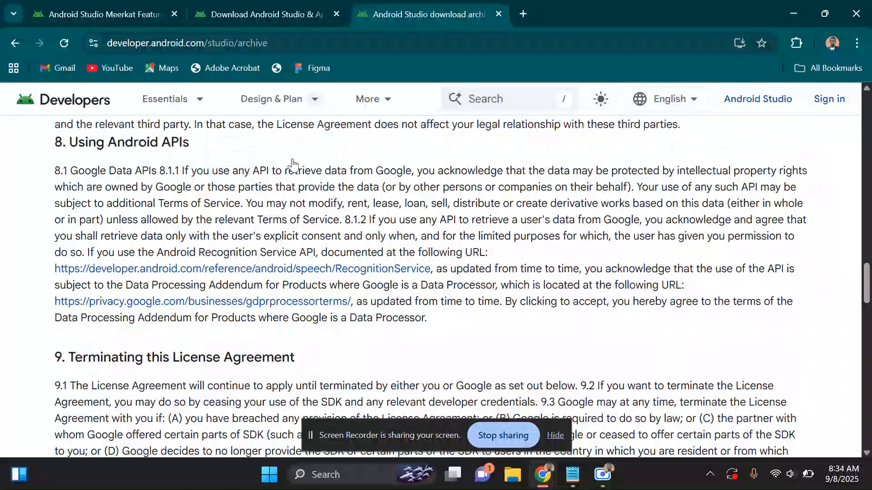
left_click(243, 6)
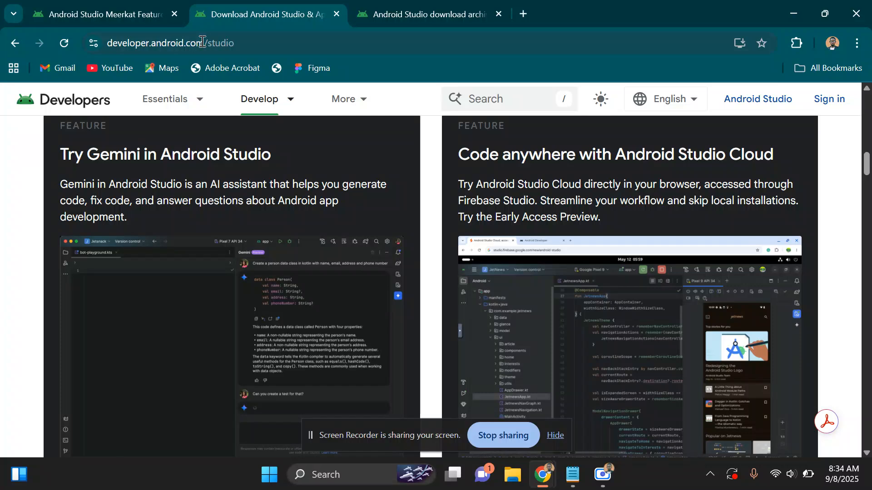
scroll(328, 225, "up", 10)
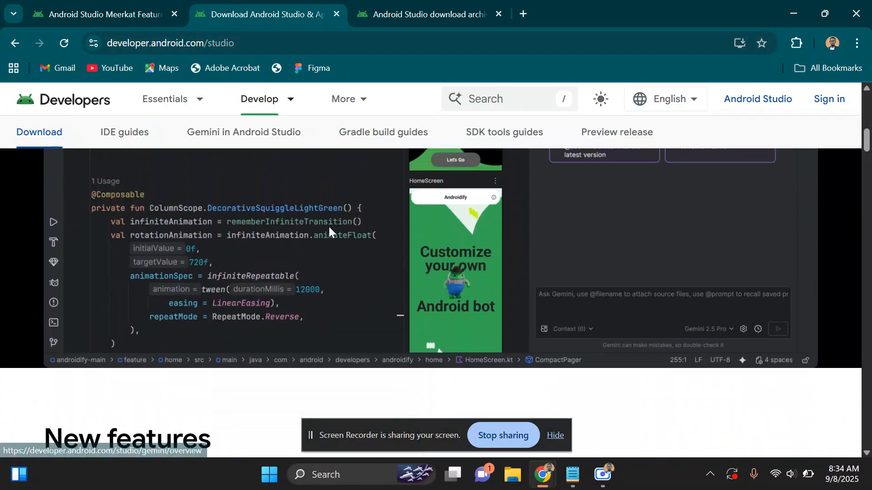
scroll(328, 225, "up", 6)
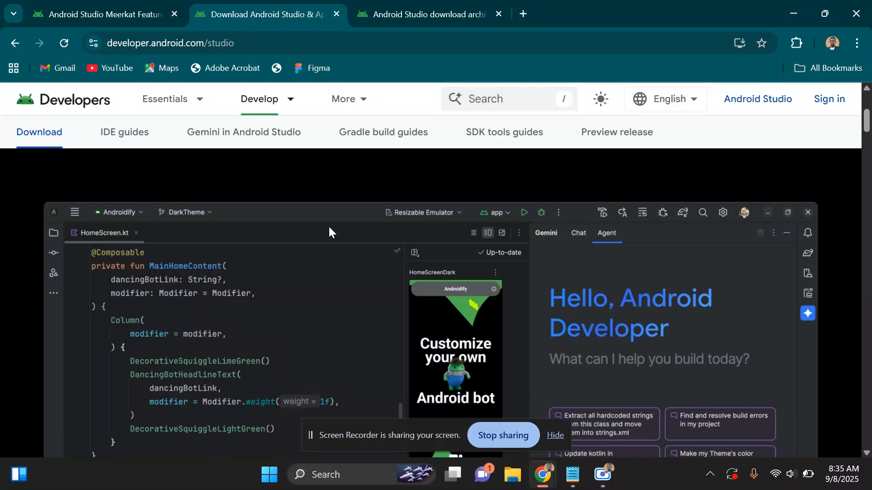
scroll(329, 228, "up", 5)
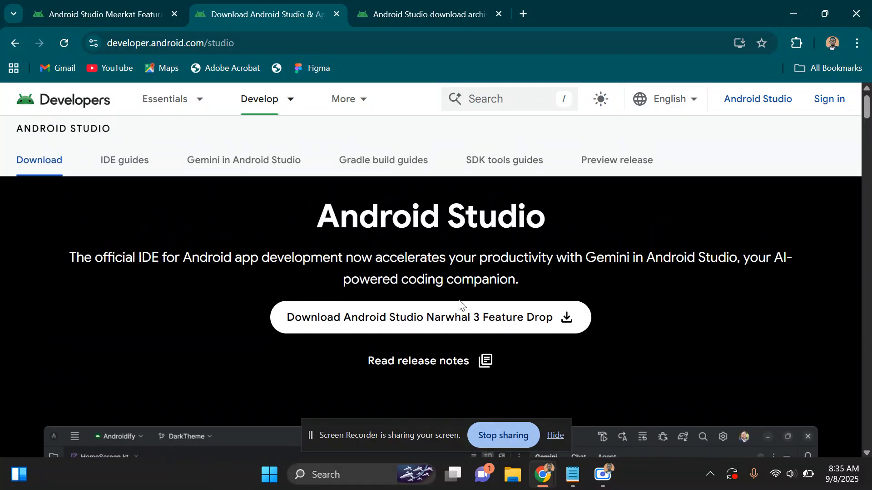
Step: Agree to the license terms at the end of the agreement on the Android Studio download archive page
left_click(434, 3)
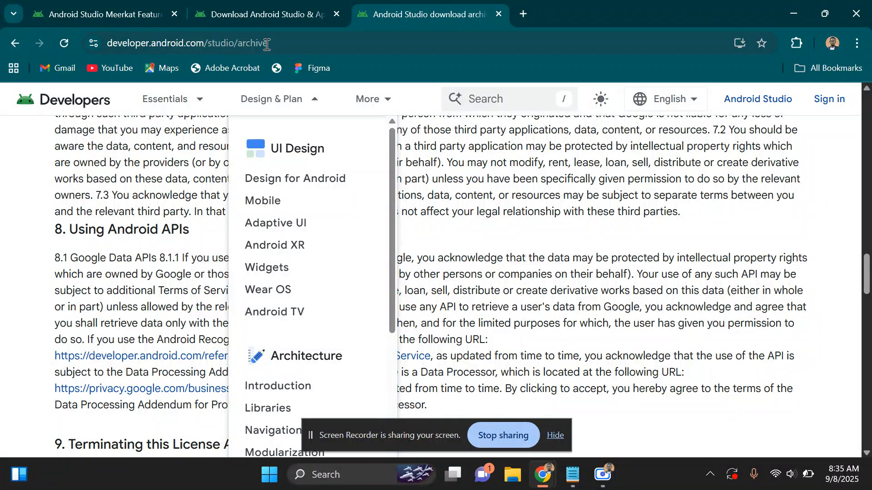
scroll(107, 251, "down", 20)
scroll(105, 251, "down", 10)
scroll(118, 236, "up", 2)
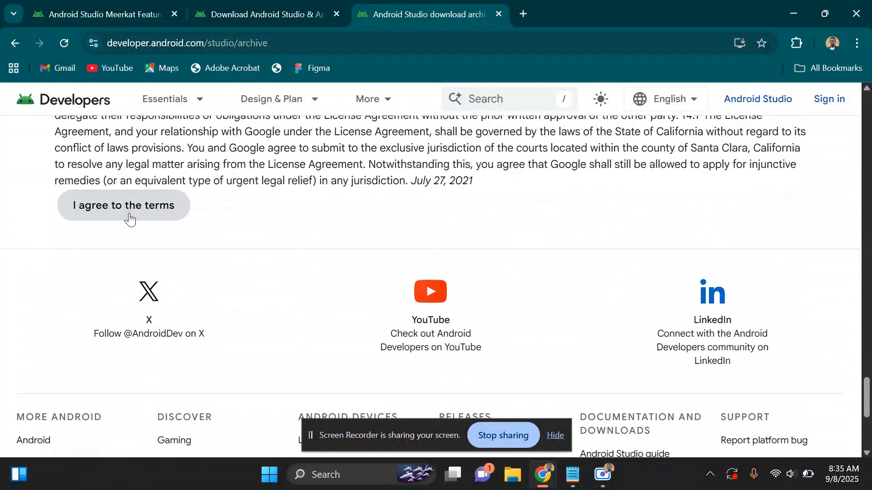
left_click(130, 215)
Step: Expand the Android Studio Meerkat Feature Drop | 2024.3.2 RC 3 entry in the archive list to show its installers
scroll(220, 201, "up", 2)
scroll(218, 198, "up", 11)
scroll(217, 197, "up", 15)
scroll(217, 197, "up", 3)
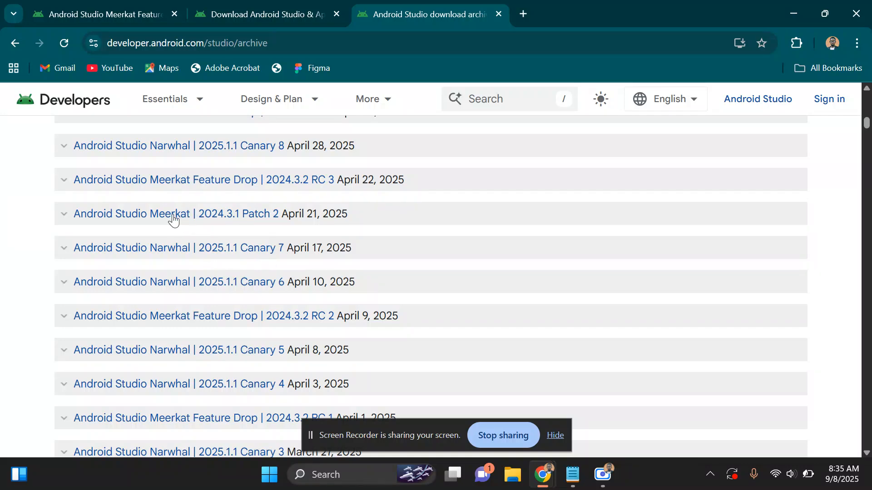
left_click(183, 180)
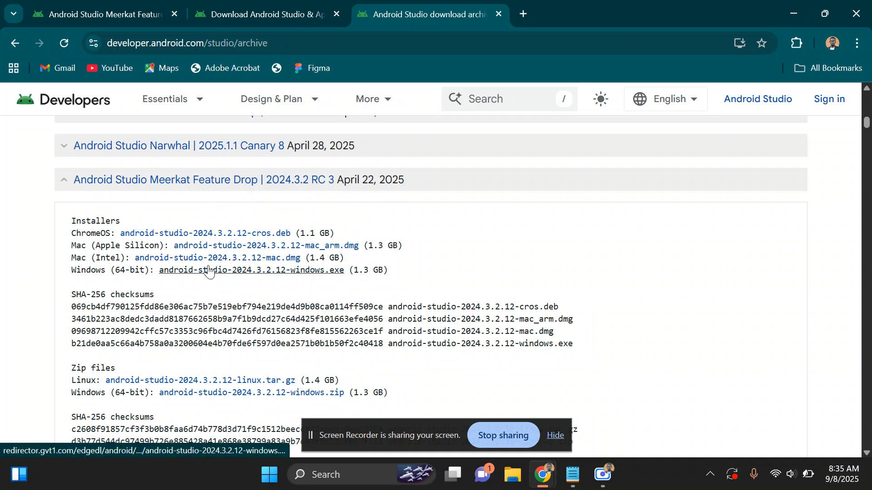
Step: Start downloading the Windows (64-bit) installer android-studio-2024.3.2.12-windows.exe, and pause and cancel the download
scroll(208, 271, "down", 1)
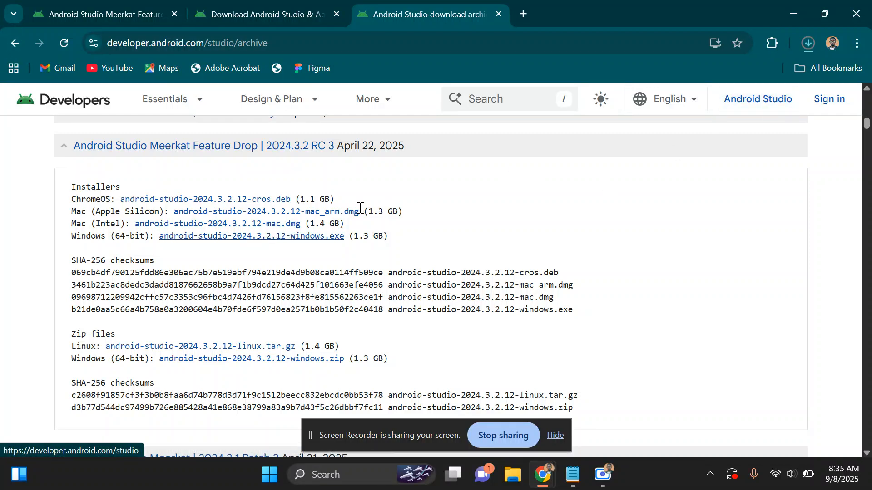
left_click(815, 45)
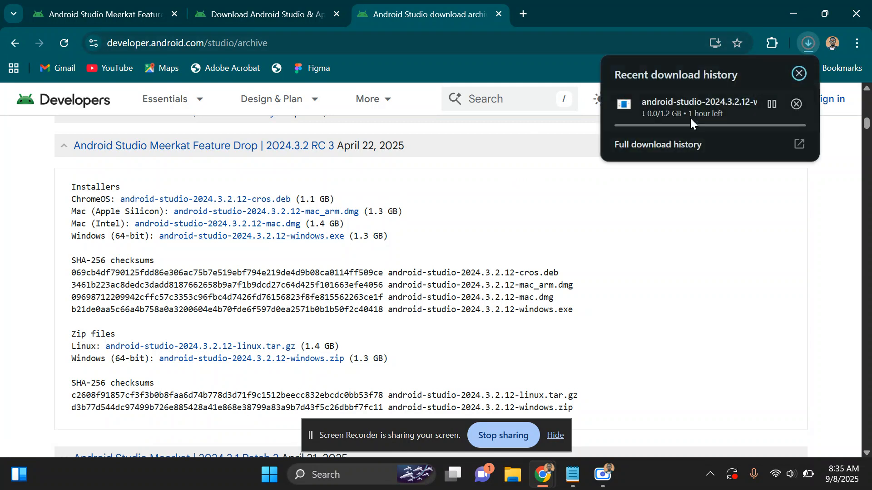
left_click(770, 104)
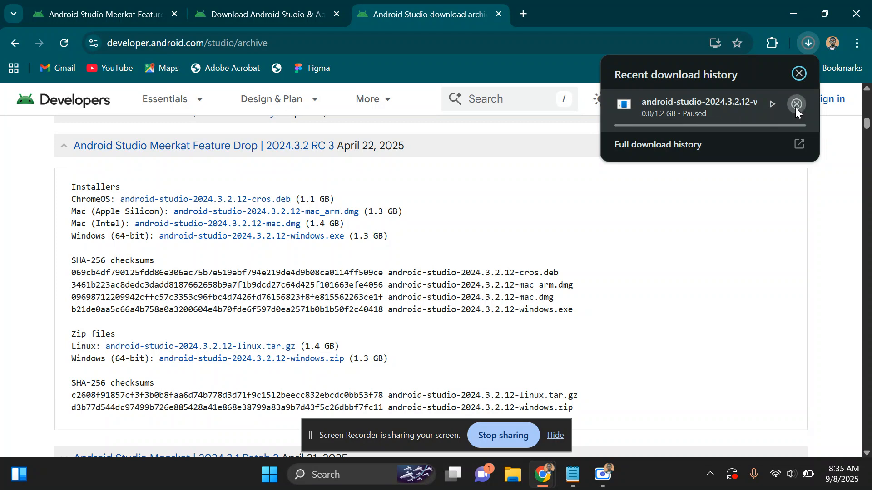
left_click(796, 106)
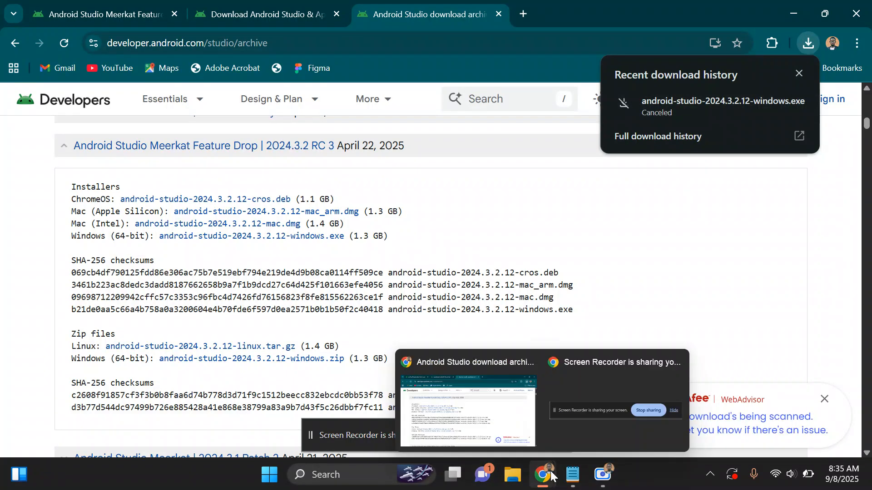
Step: Search Windows for "downloads" and bring up the Downloads folder under This PC in File Explorer
left_click(277, 480)
left_click(355, 468)
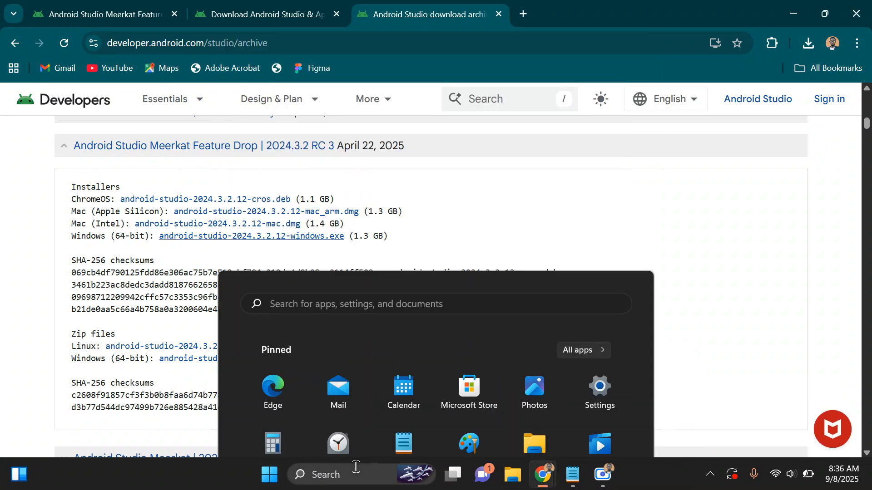
type("downloads")
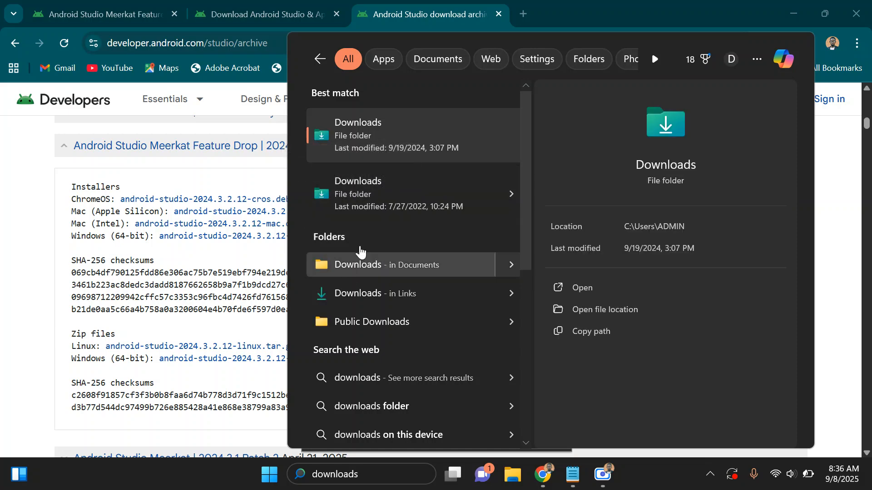
left_click(372, 218)
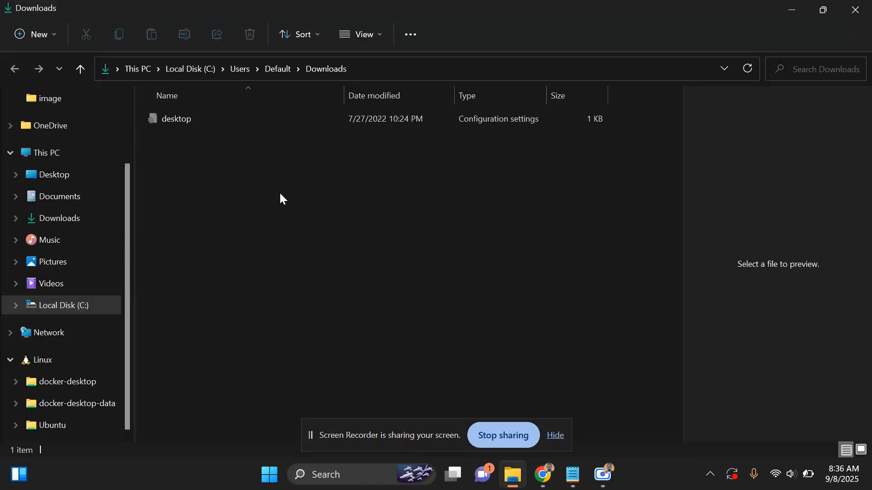
left_click(68, 222)
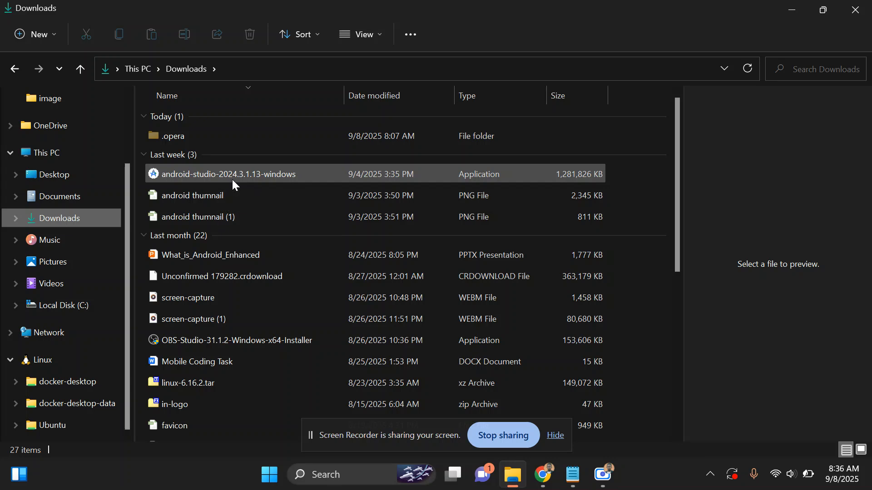
Step: Launch the android-studio-2024.3.1.13-windows installer and advance past its welcome page to the component selection
left_click(233, 179)
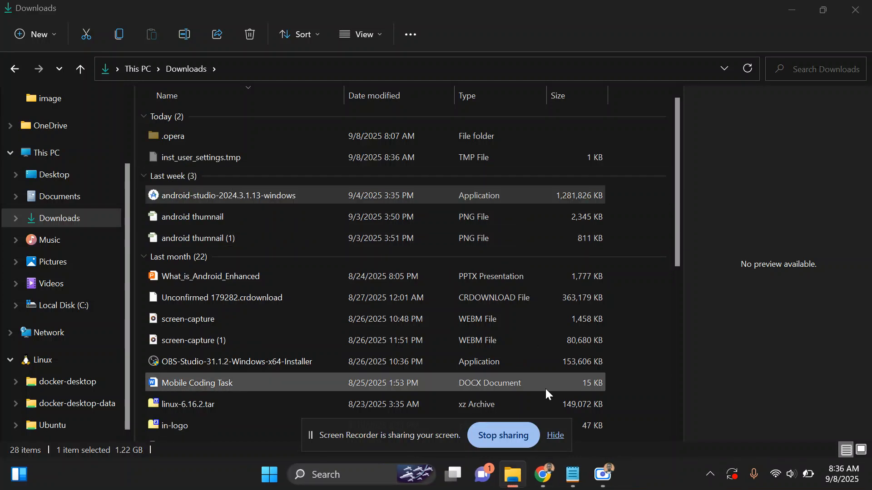
left_click(554, 435)
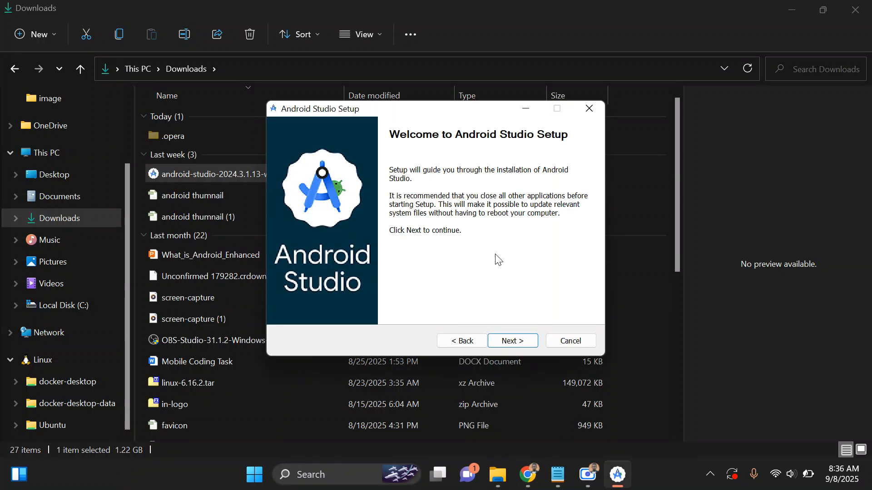
left_click(509, 341)
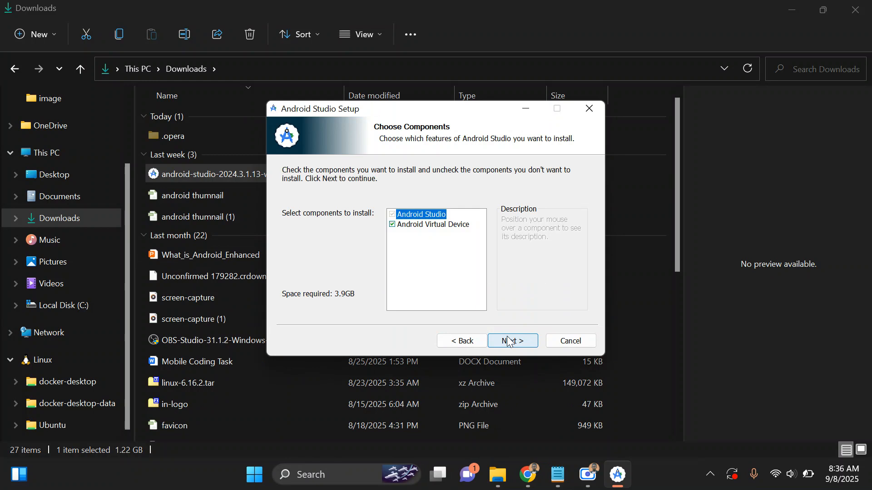
Step: Install Android Studio with Android Virtual Device into C:\Program Files\Android\Android Studio, using the Android Studio Start Menu folder
mouse_move(433, 220)
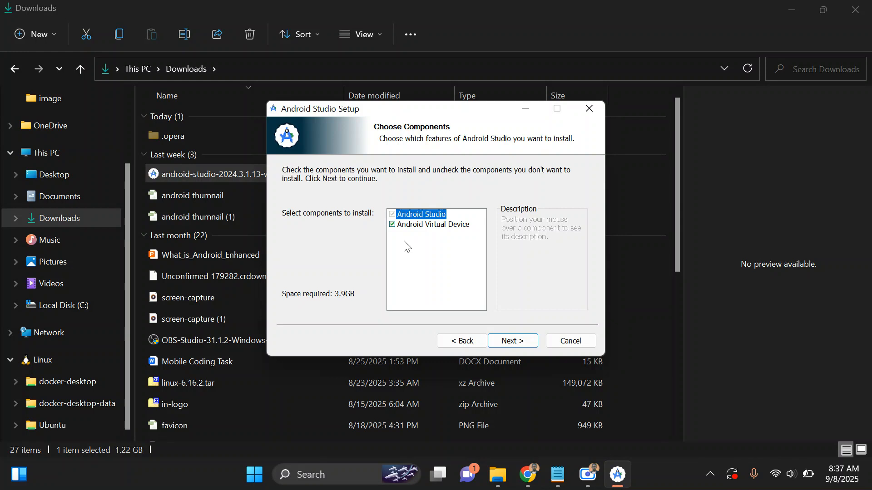
left_click(514, 346)
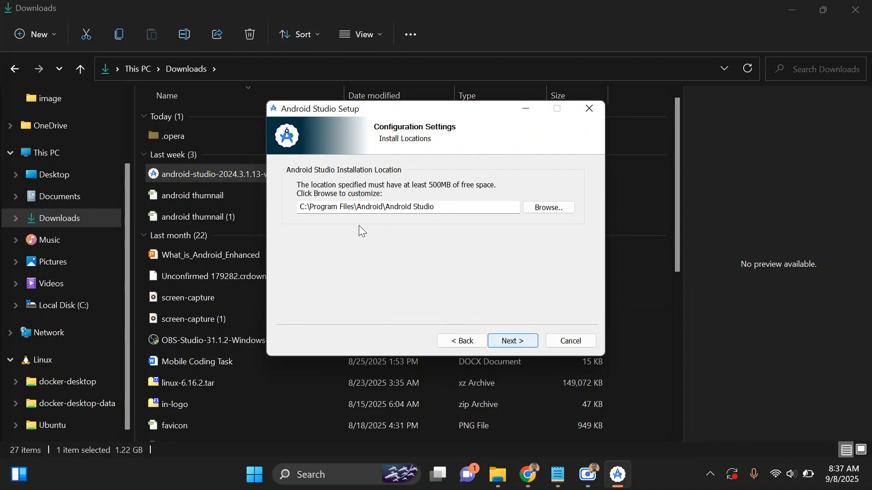
left_click(518, 344)
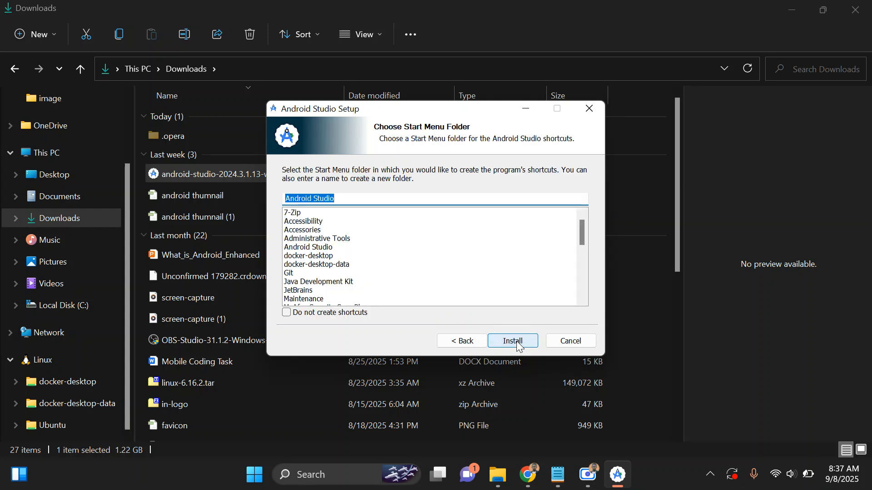
left_click(518, 345)
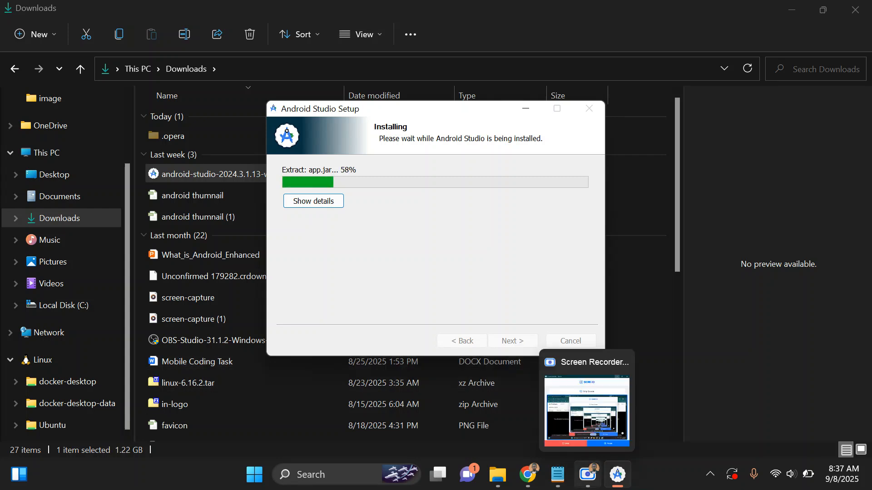
Step: Complete the Android Studio Setup wizard once the installation is done
left_click(588, 475)
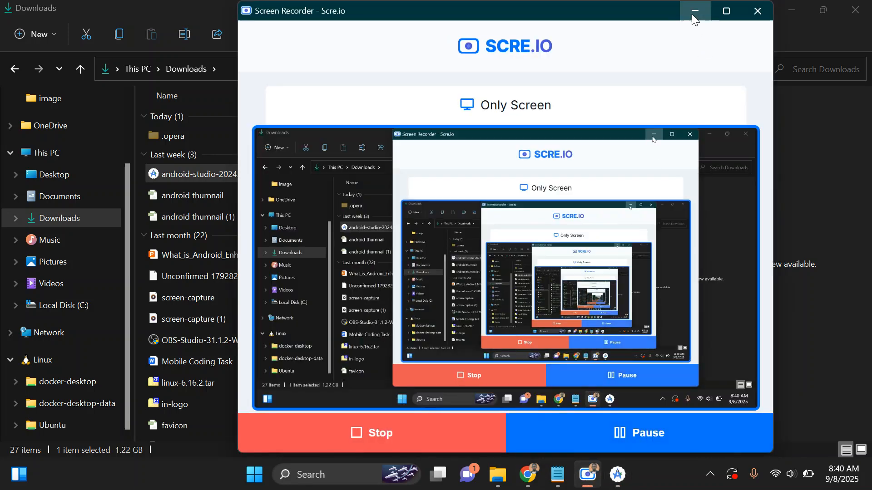
left_click(694, 11)
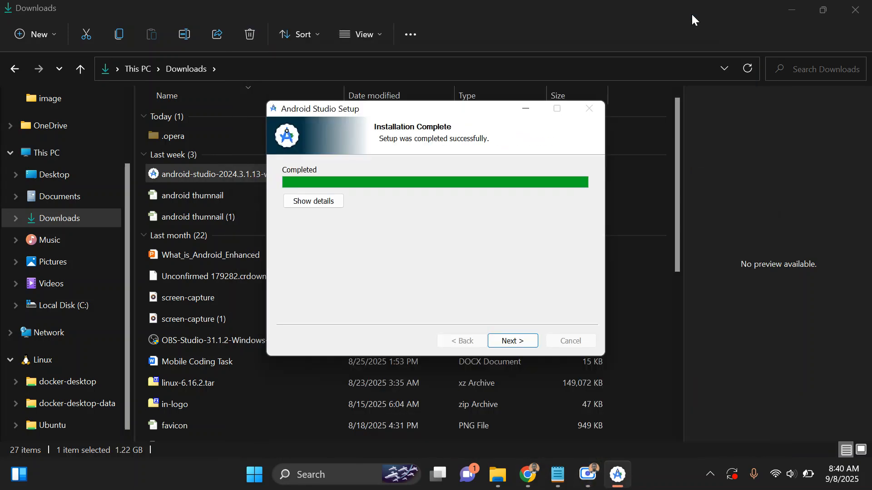
left_click(513, 342)
left_click(515, 346)
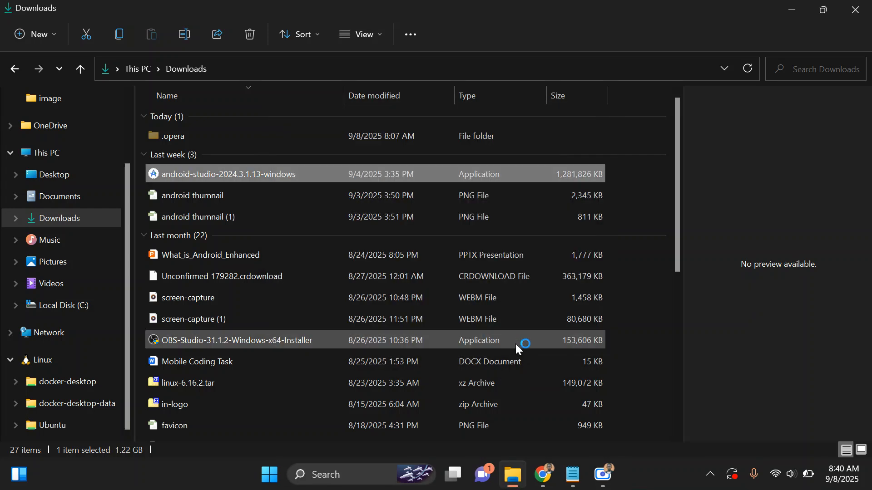
Step: Minimize the Downloads window and look through the feature sections of the Android Studio download page in the browser
left_click(792, 11)
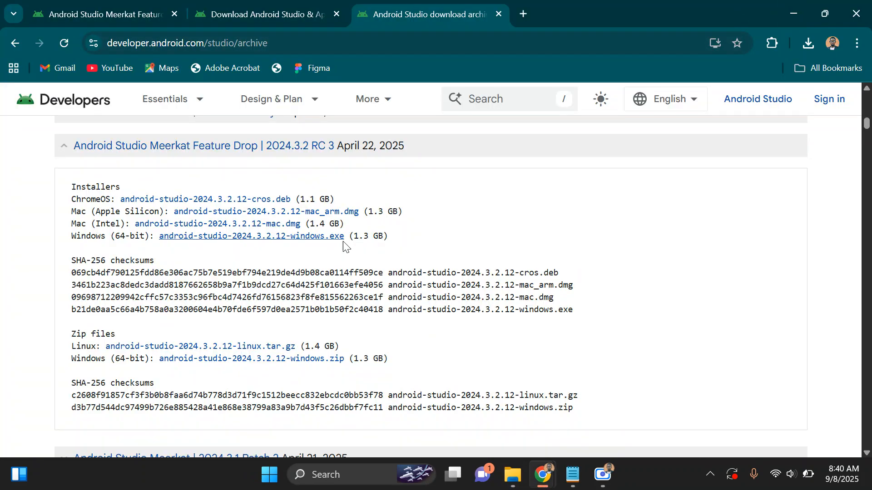
left_click(293, 4)
scroll(483, 328, "down", 10)
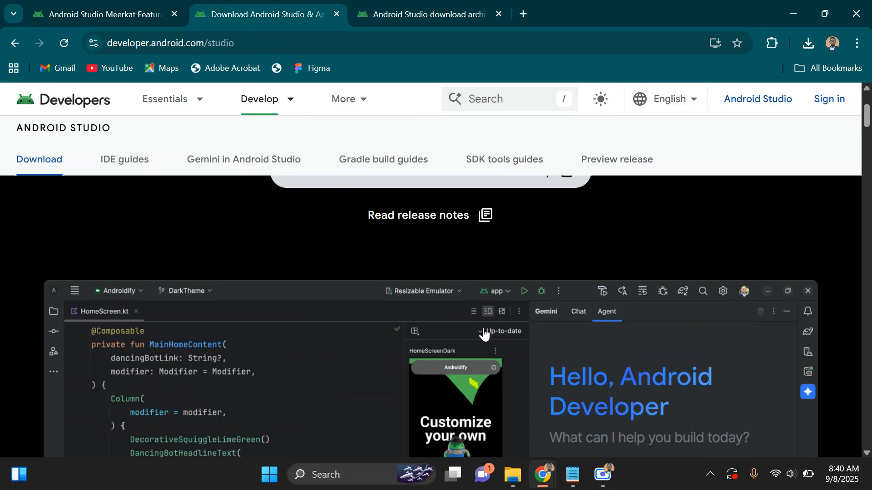
scroll(580, 423, "down", 10)
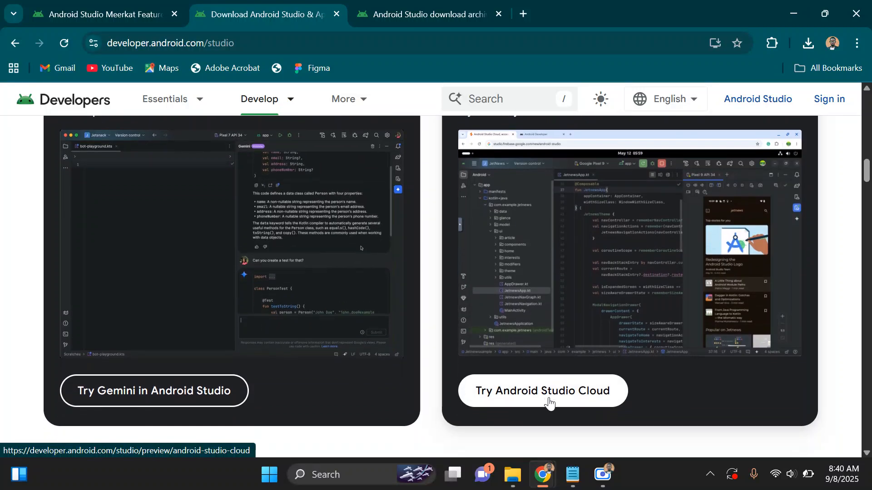
scroll(564, 374, "down", 10)
scroll(564, 374, "down", 8)
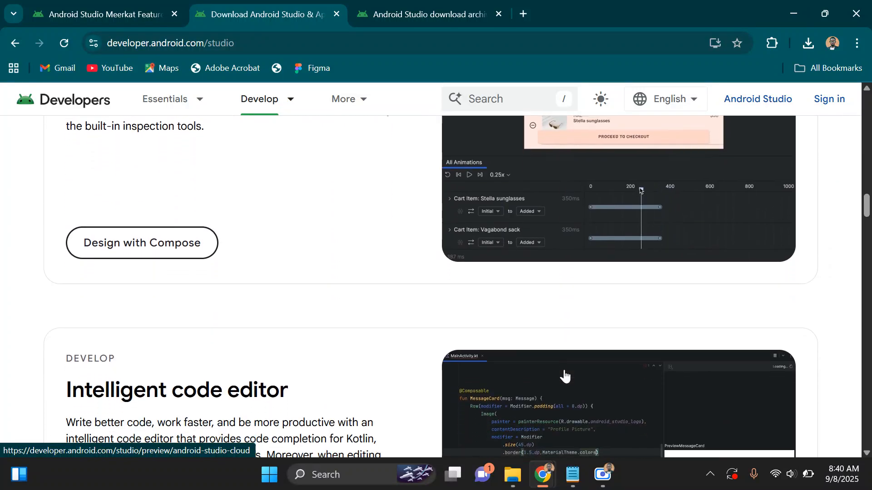
Step: Look through the rest of the Android Studio page, down to the table of download packages for each platform
scroll(565, 374, "down", 10)
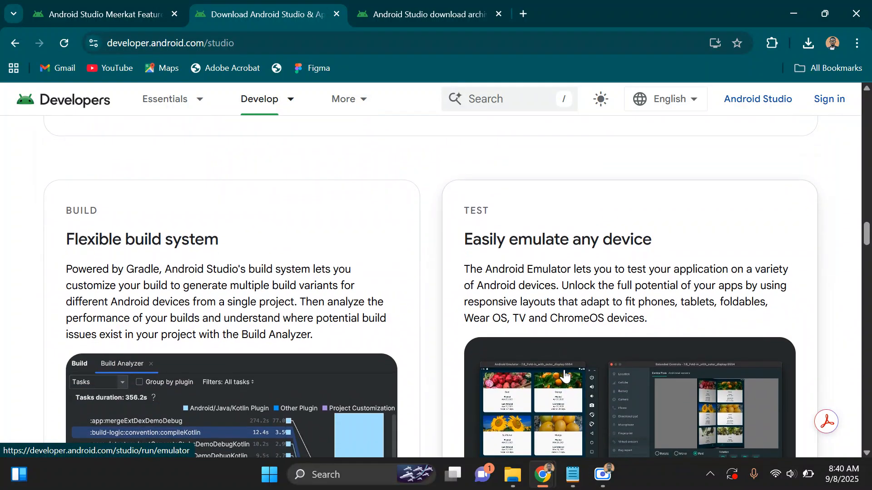
scroll(564, 374, "down", 10)
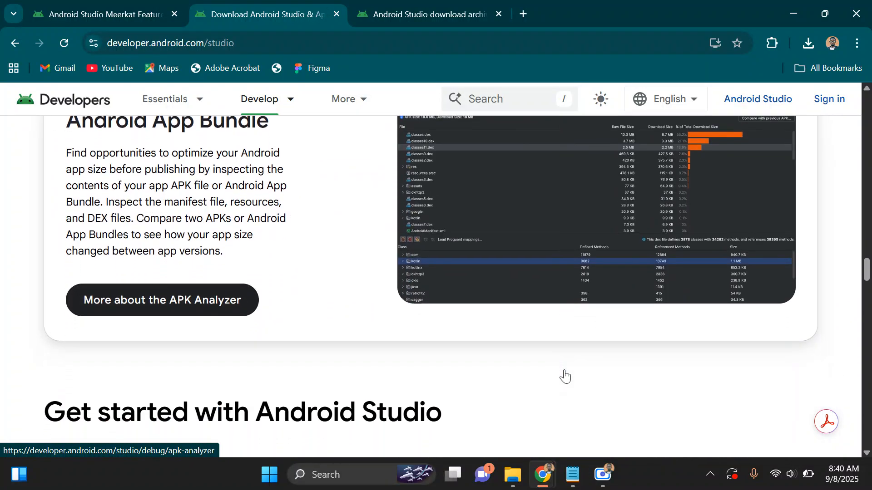
scroll(564, 370, "down", 7)
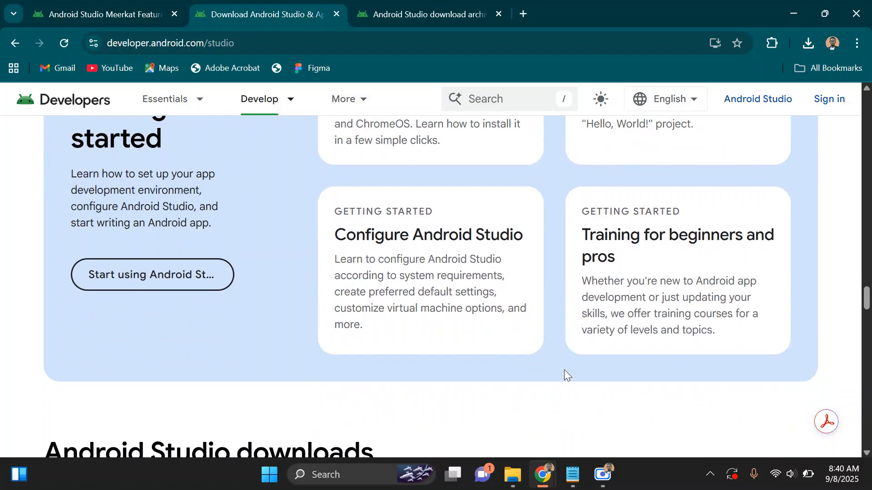
scroll(564, 374, "down", 7)
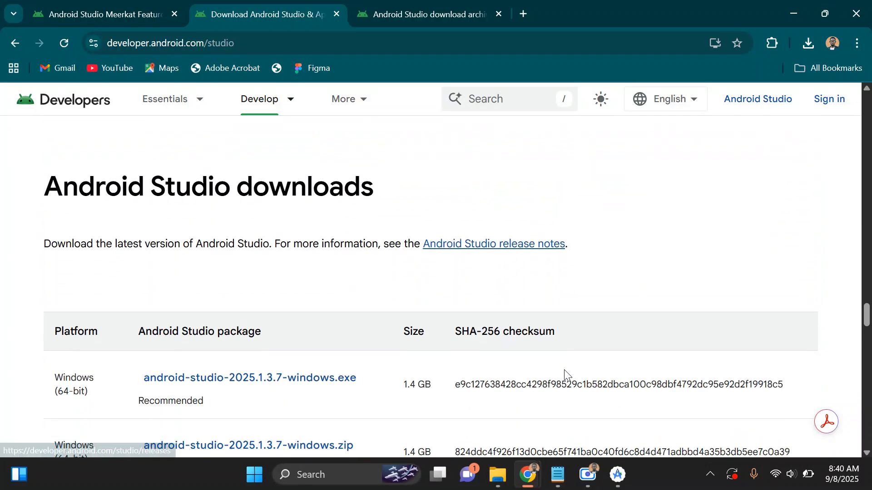
scroll(565, 374, "down", 1)
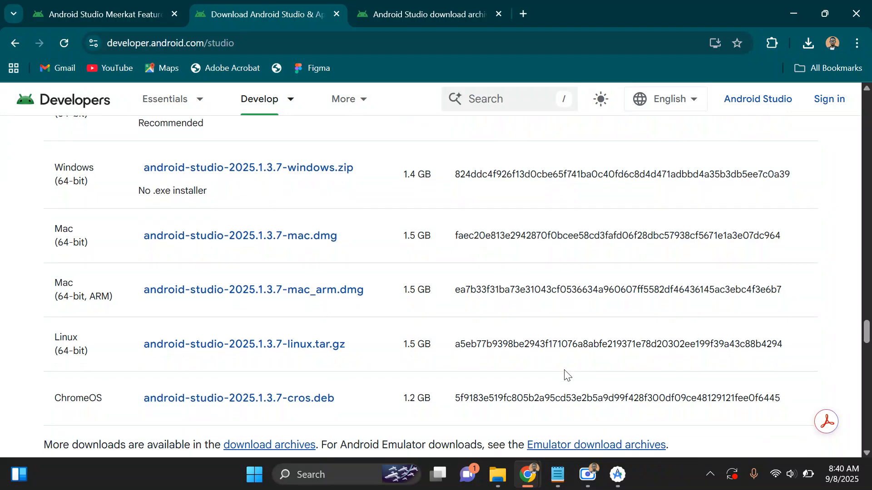
Step: Switch to the Android Studio Setup Wizard, keep the SDK components and location C:\Users\ADMIN\AppData\Local\Android\Sdk, accept android-sdk-license and start the component download
left_click(618, 474)
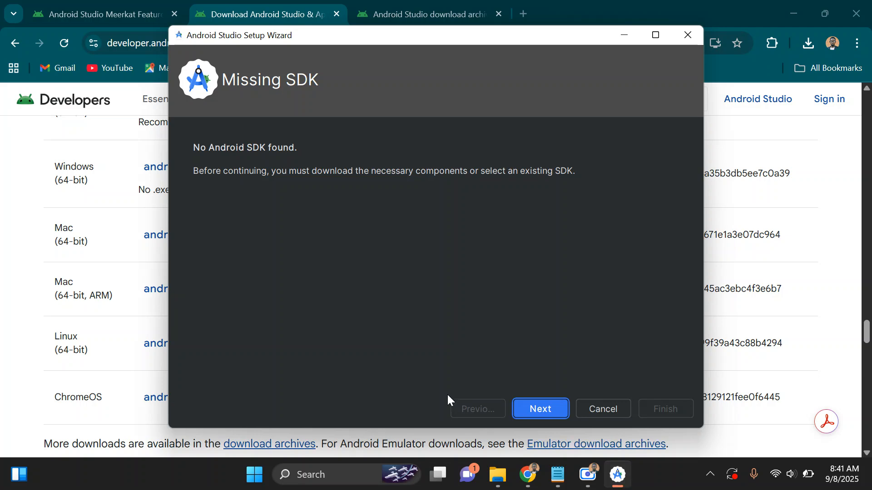
left_click(537, 411)
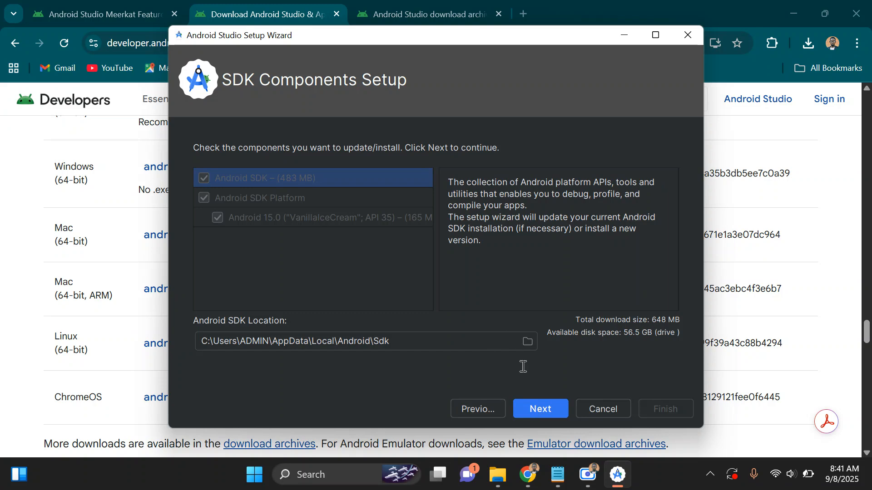
left_click(537, 410)
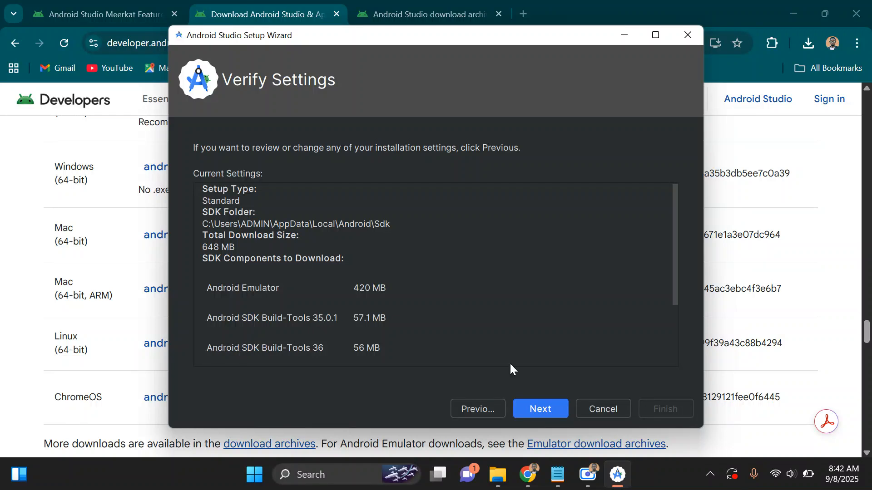
left_click(533, 408)
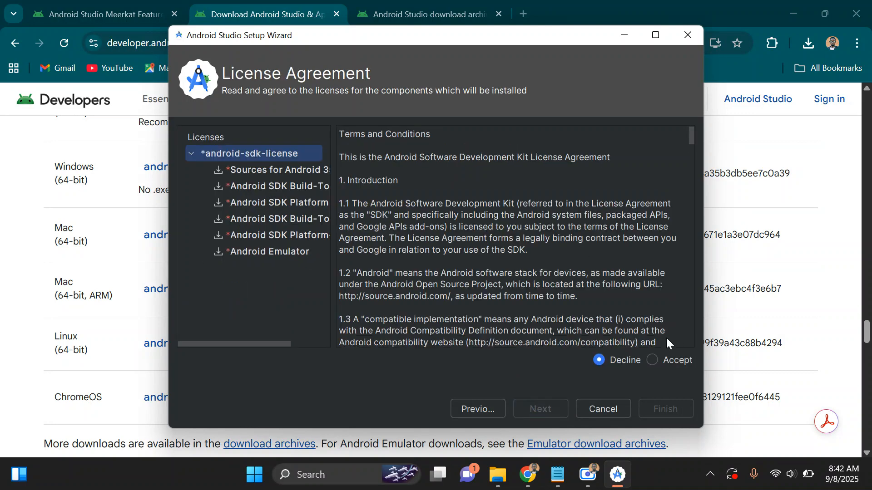
left_click(652, 361)
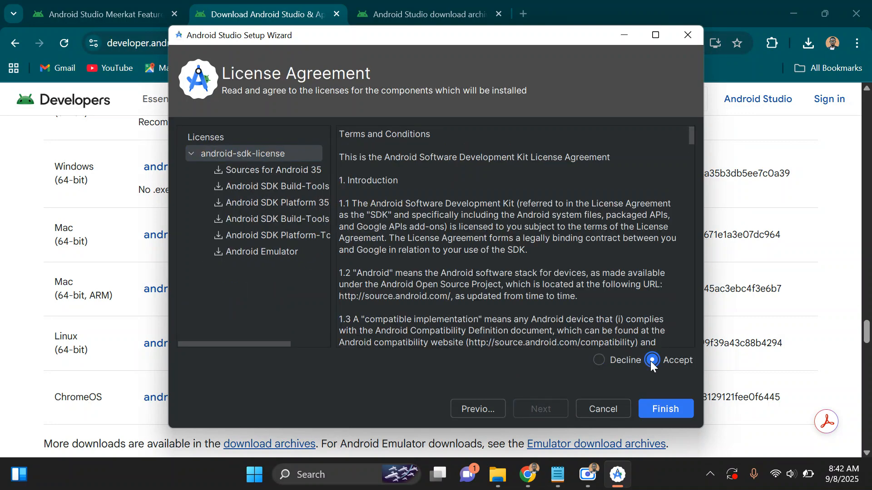
left_click(664, 410)
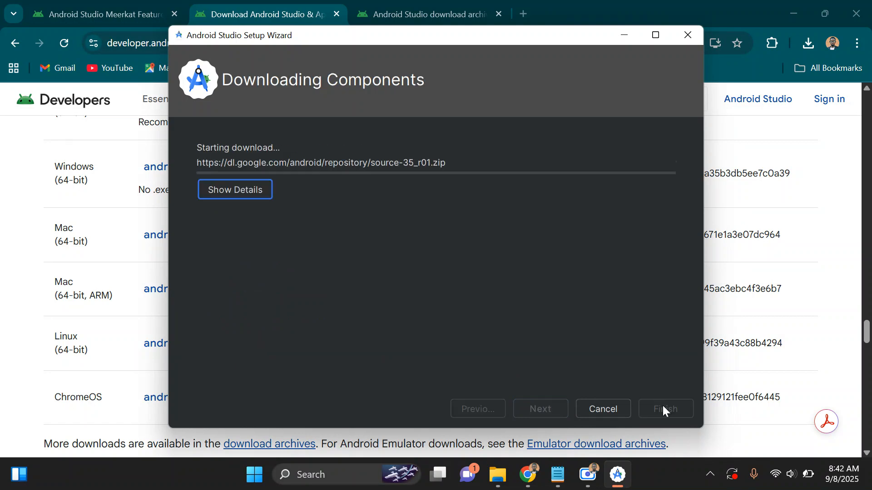
mouse_move(589, 475)
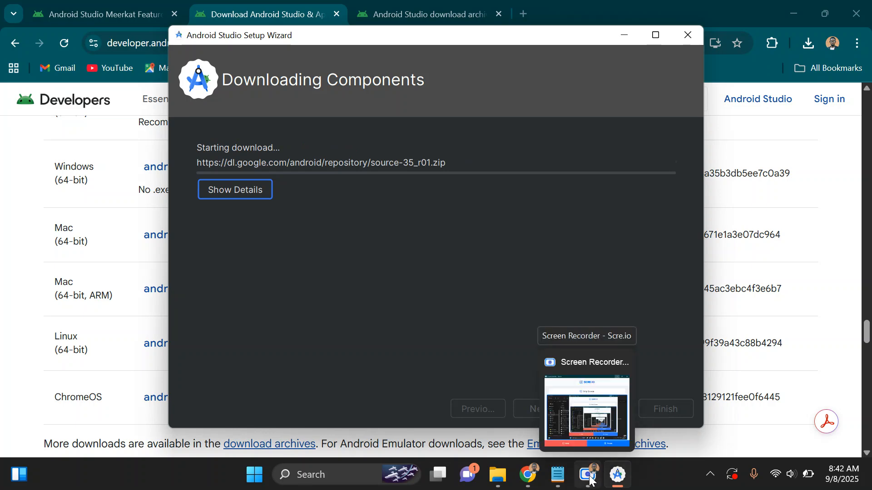
left_click(590, 476)
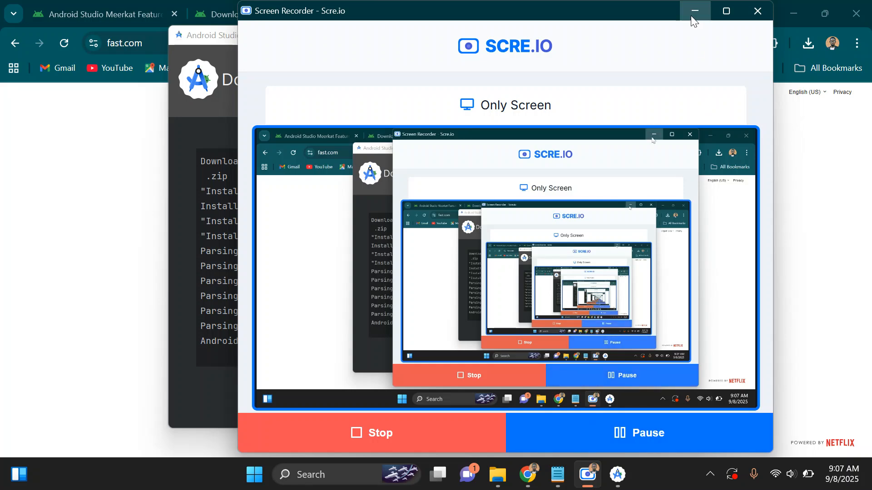
left_click(695, 11)
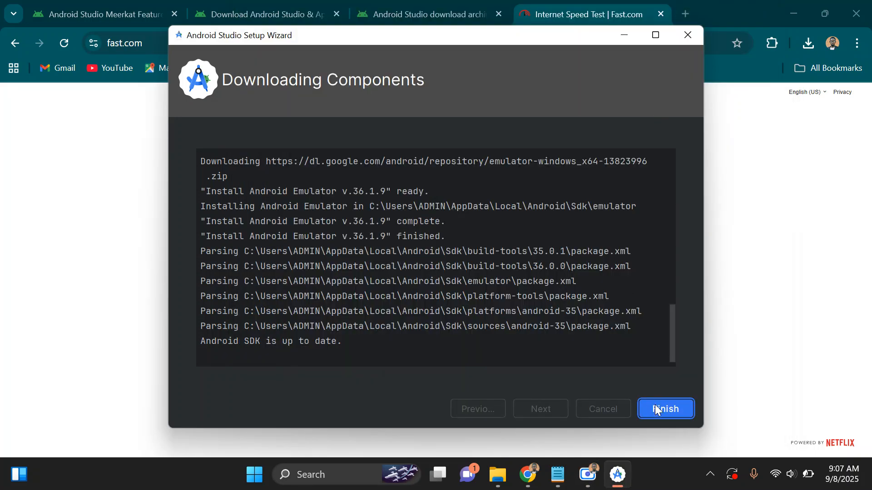
Step: Review the SDK component installation log, finish the Setup Wizard and maximize the Android Studio welcome window
scroll(399, 235, "up", 5)
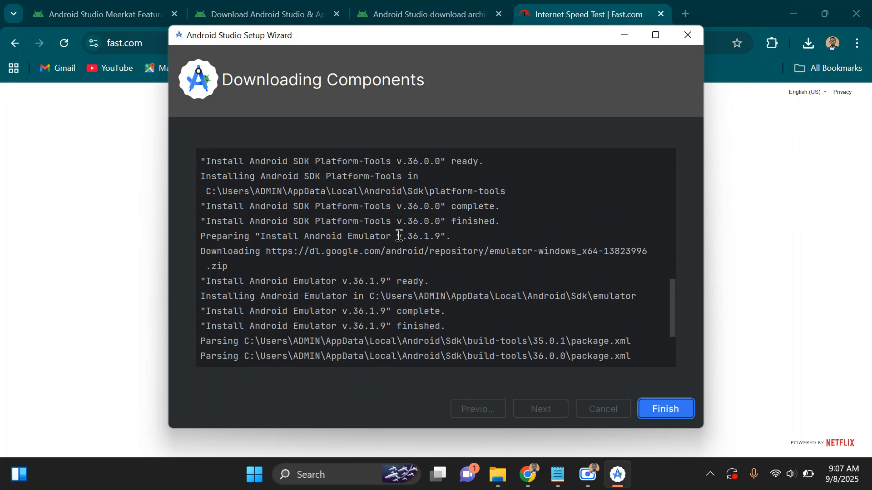
scroll(399, 235, "up", 1)
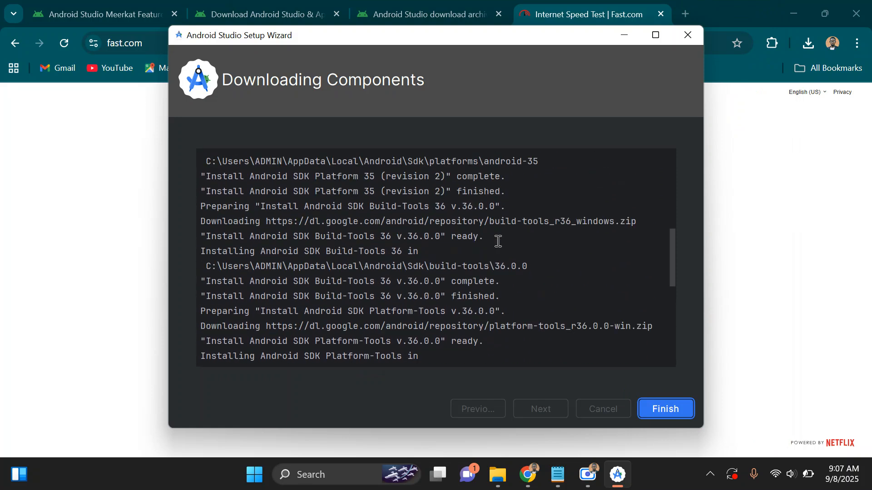
scroll(498, 242, "down", 6)
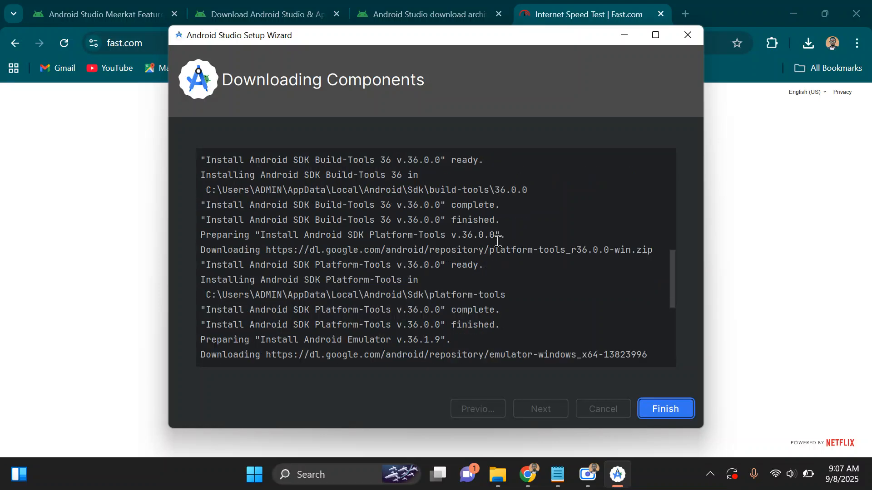
left_click(658, 410)
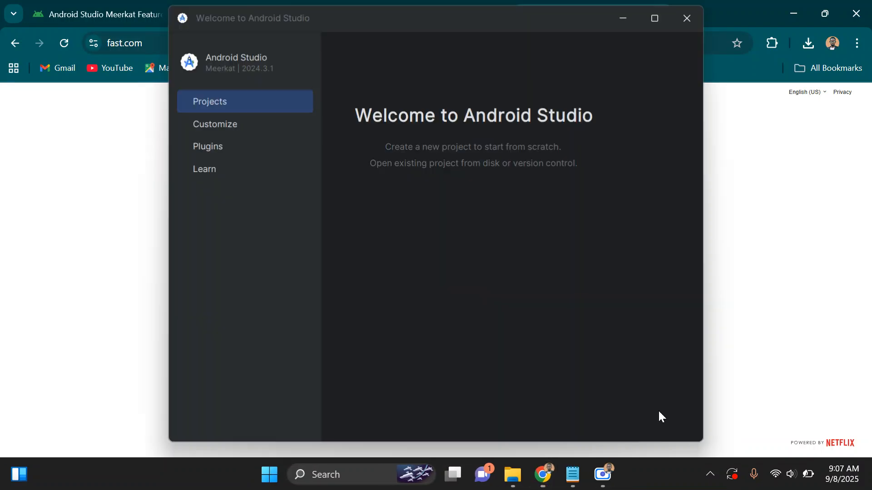
left_click(655, 18)
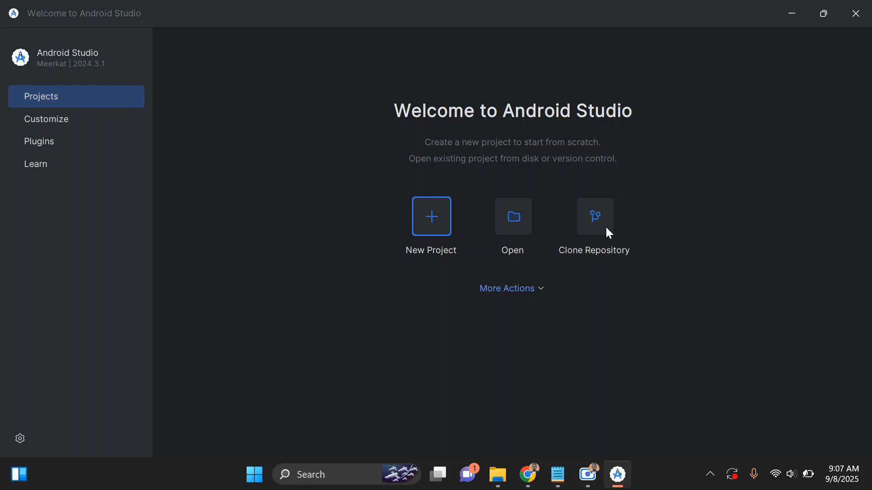
Step: Search the plugin marketplace for "flutter" and install the Flutter plugin by Google
left_click(40, 146)
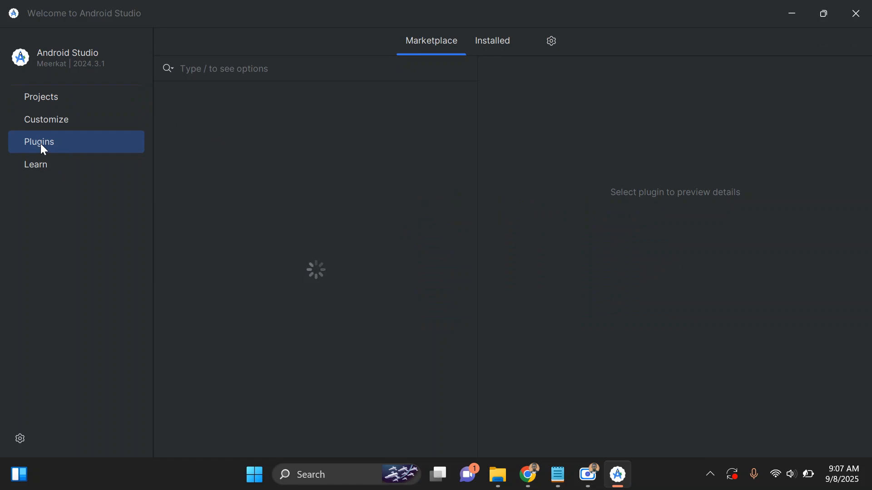
left_click(207, 72)
type("flutter")
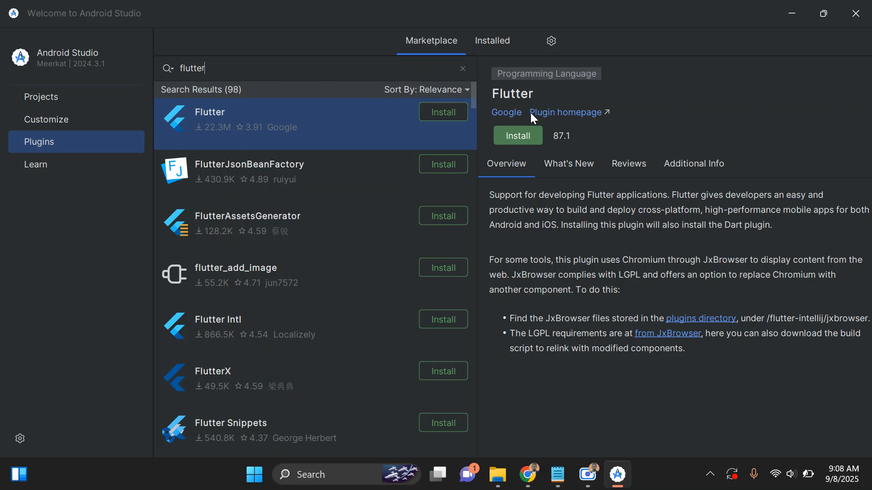
left_click(447, 116)
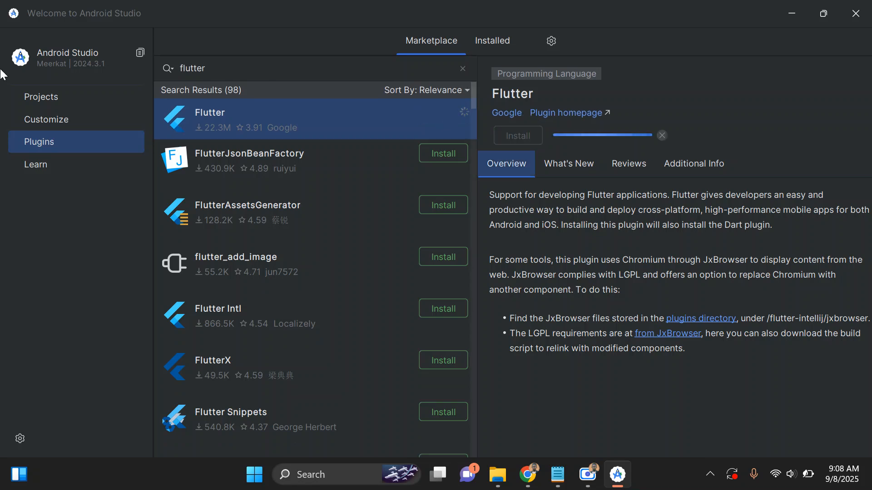
Step: Examine the additional actions offered for projects, and check the Flutter plugin's installation progress and the other Flutter plugins in the marketplace
left_click(37, 96)
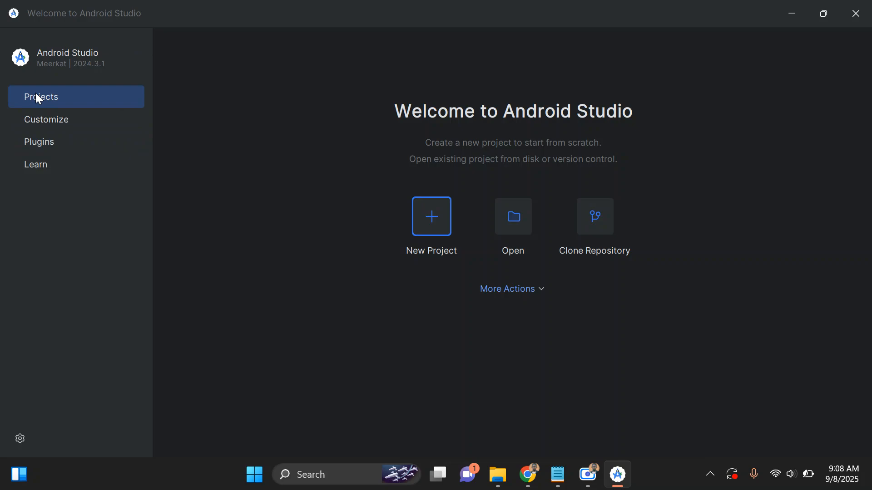
left_click(542, 293)
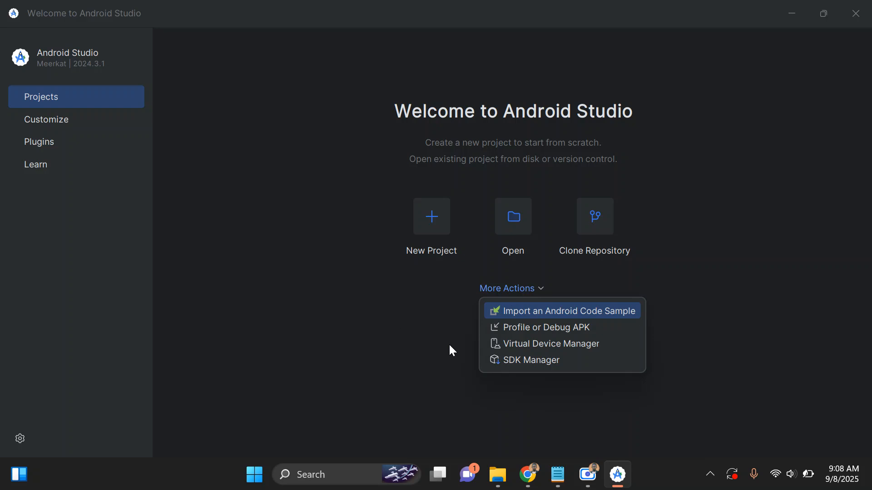
left_click(31, 143)
left_click(30, 144)
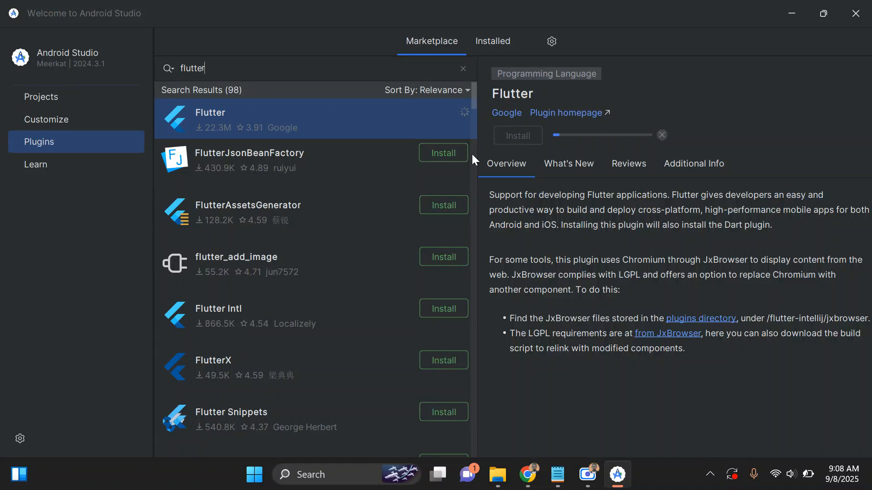
scroll(274, 285, "down", 3)
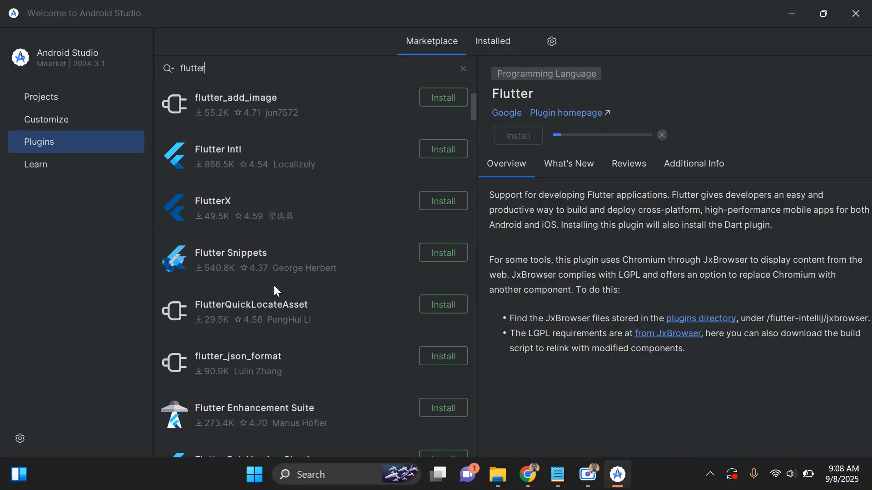
scroll(274, 291, "up", 3)
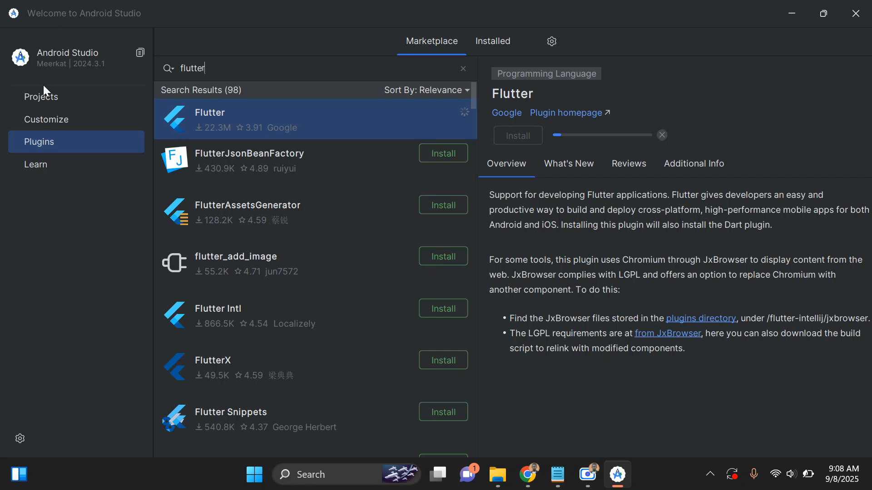
Step: Open the new project dialog and examine the templates for Phone and Tablet, Wear OS, Television and Automotive
left_click(45, 102)
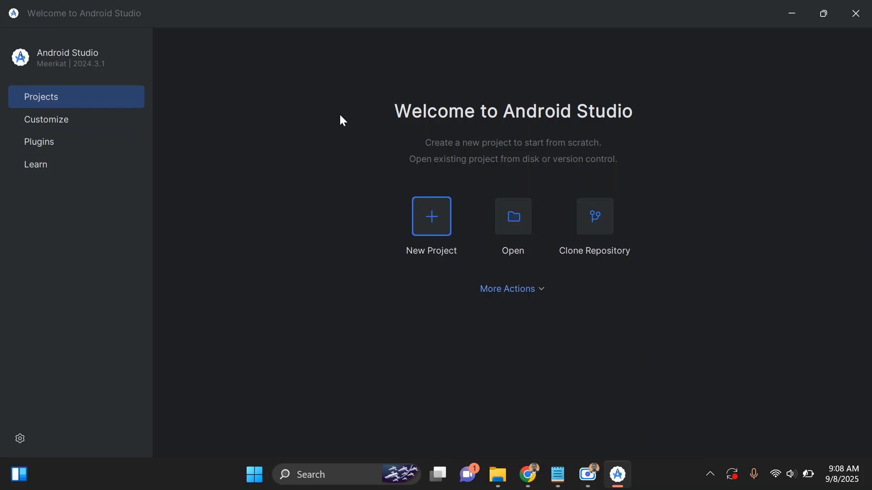
left_click(427, 218)
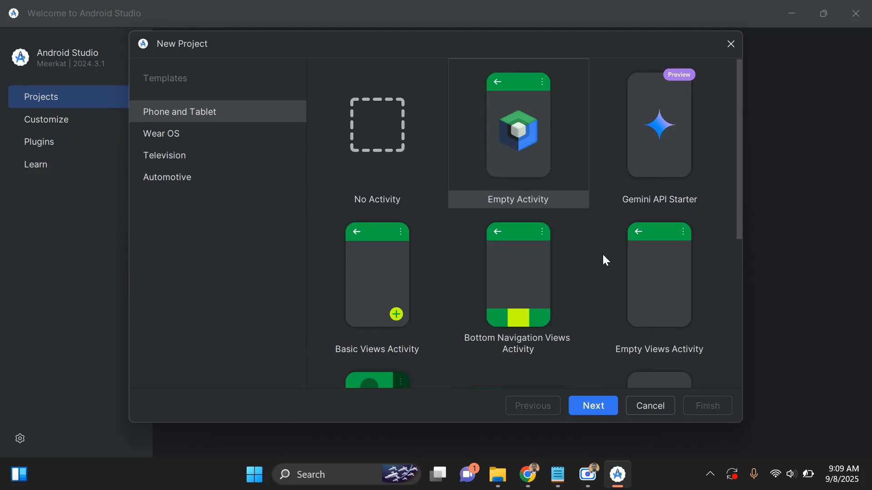
scroll(604, 255, "down", 5)
scroll(603, 255, "down", 4)
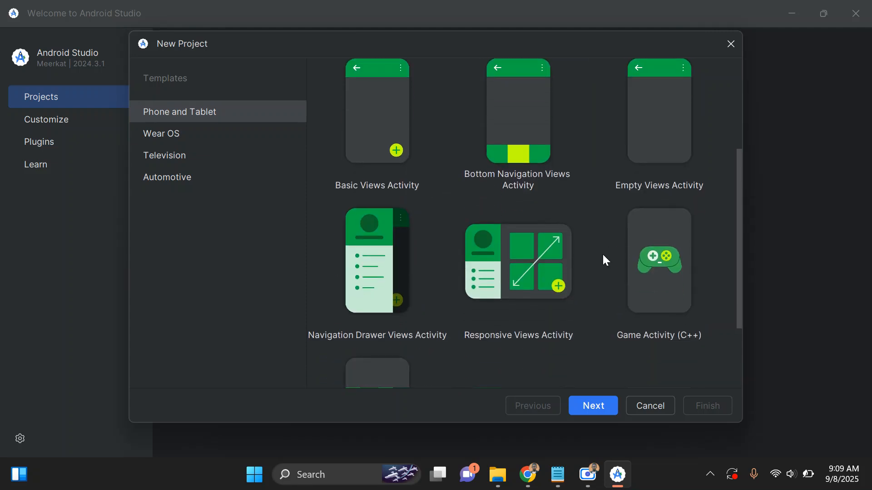
scroll(603, 258, "up", 9)
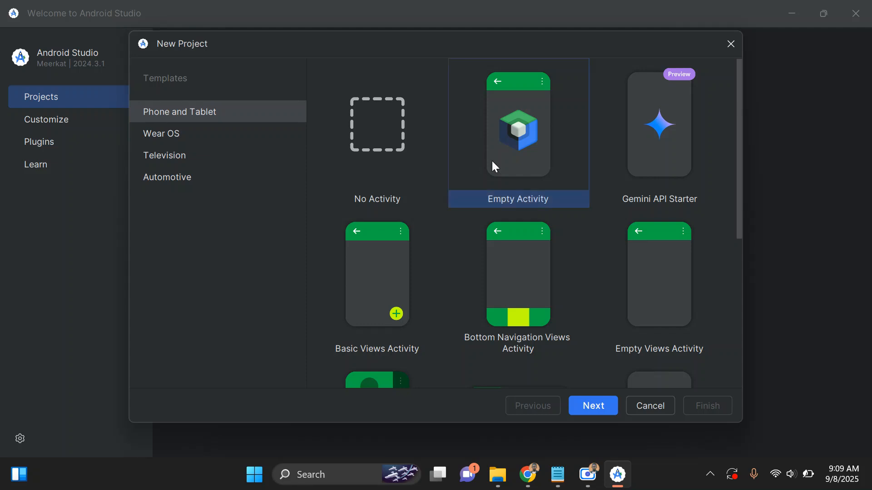
left_click(155, 134)
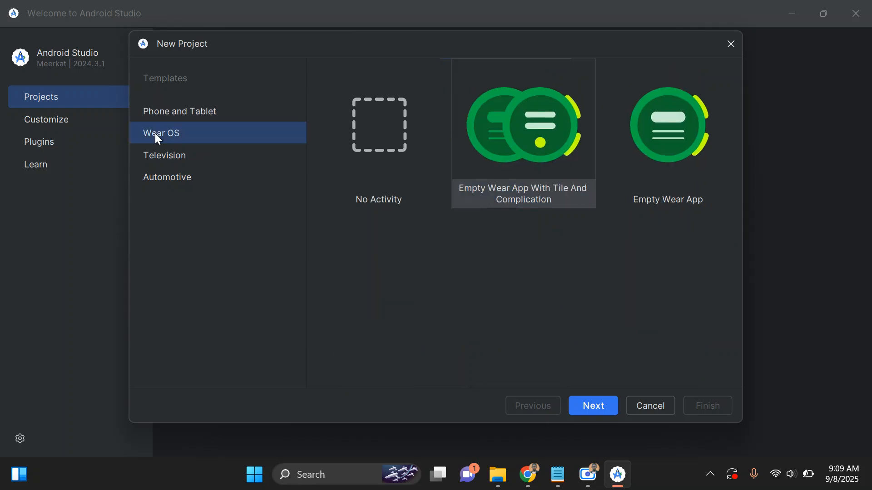
left_click(189, 111)
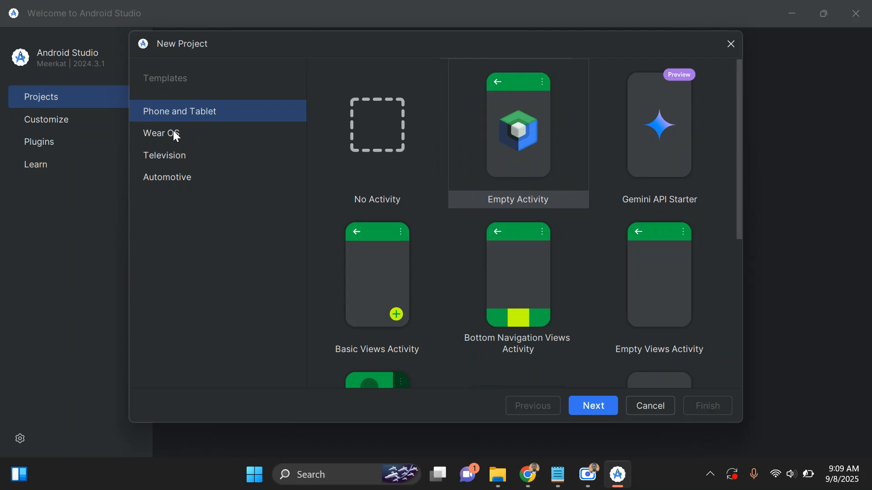
left_click(170, 161)
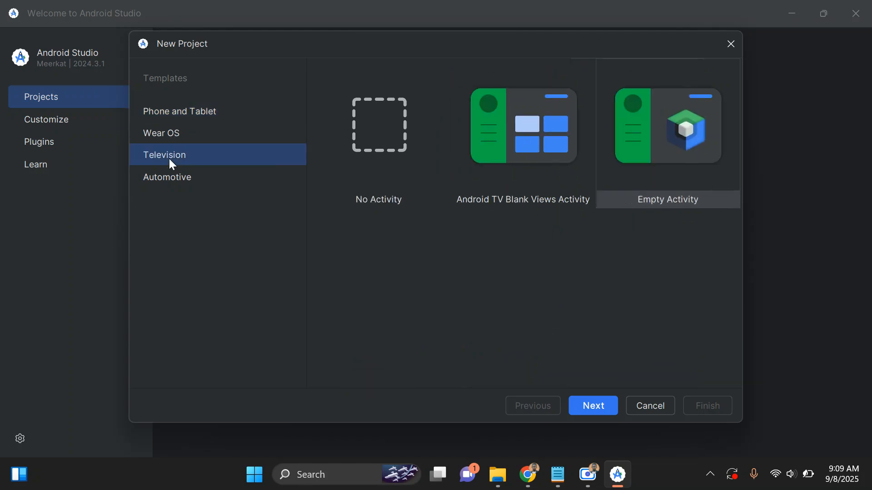
left_click(183, 178)
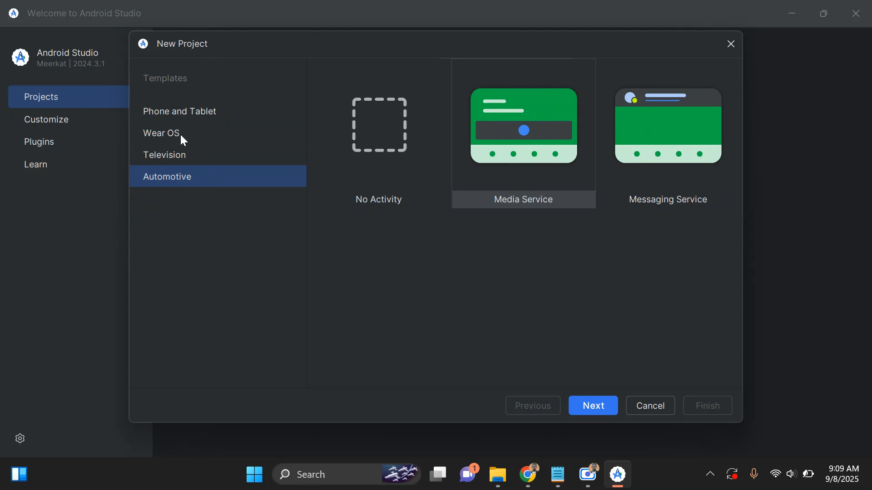
Step: Compare the device template categories again, choose the Empty Activity template for Phone and Tablet, and continue to the project settings
left_click(191, 117)
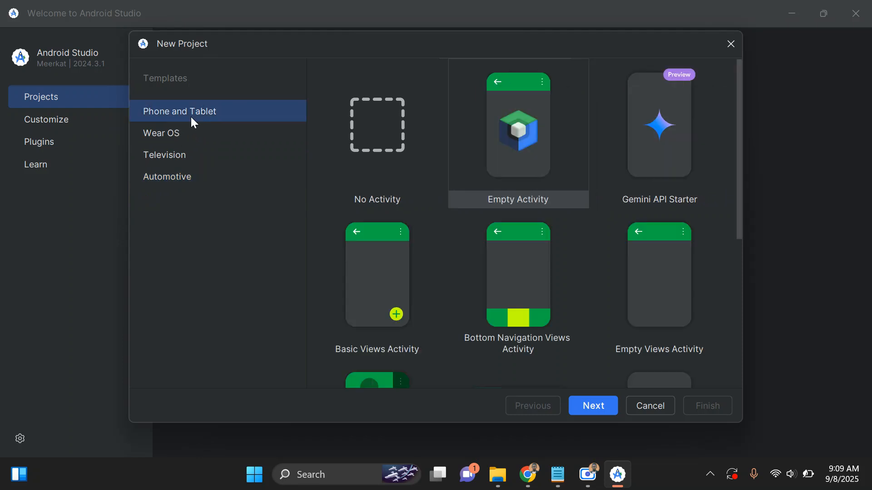
left_click(178, 133)
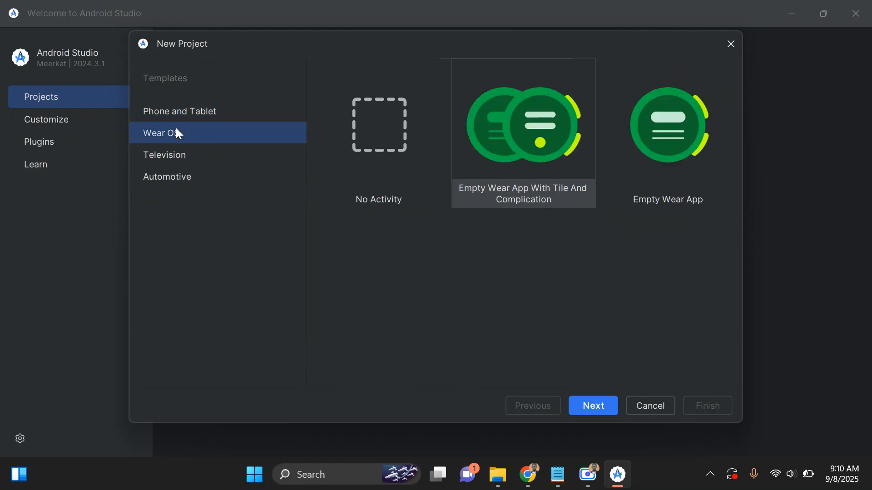
left_click(168, 153)
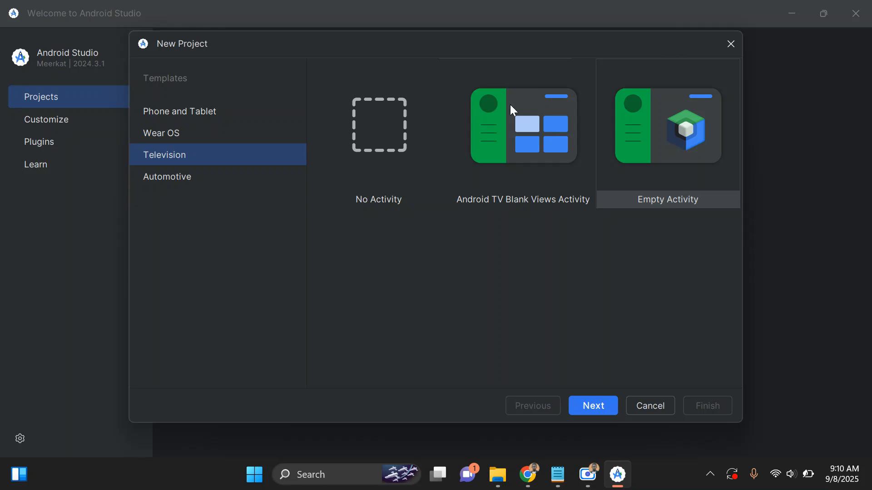
left_click(206, 122)
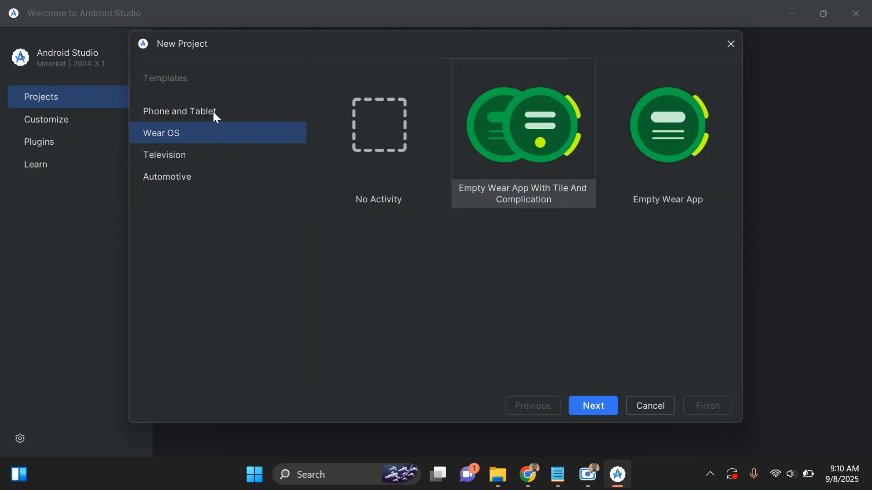
left_click(213, 112)
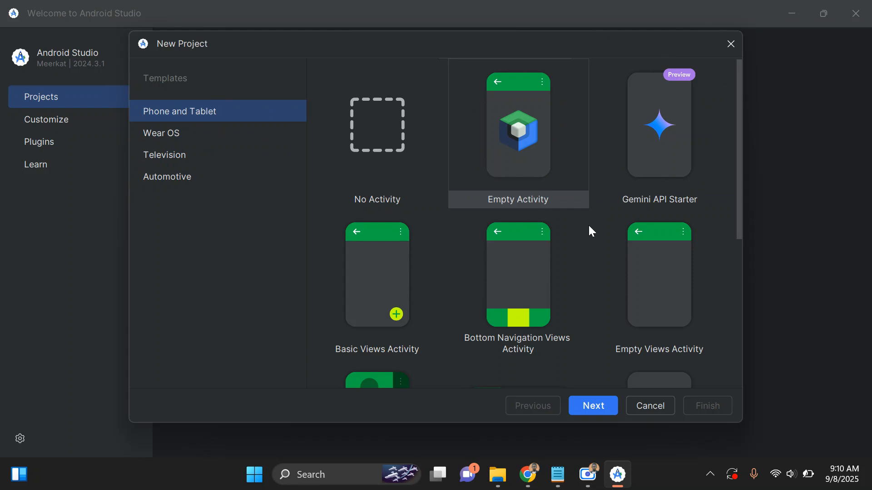
left_click(521, 170)
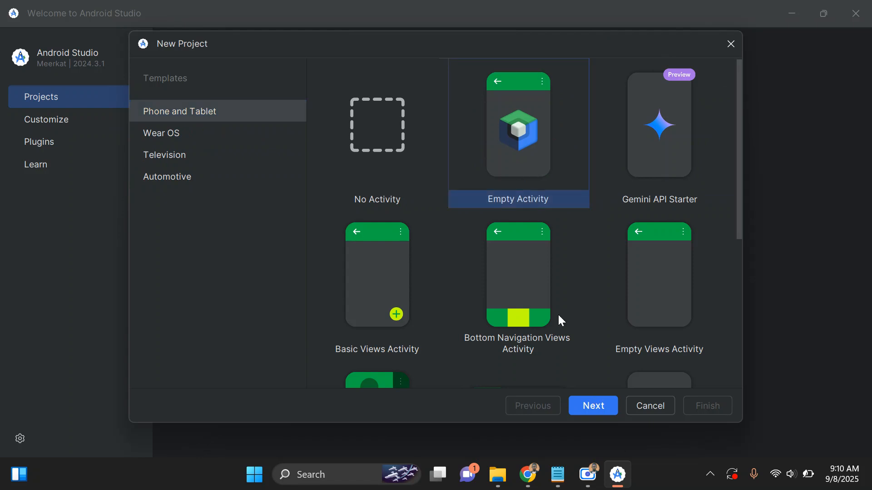
scroll(549, 298, "down", 5)
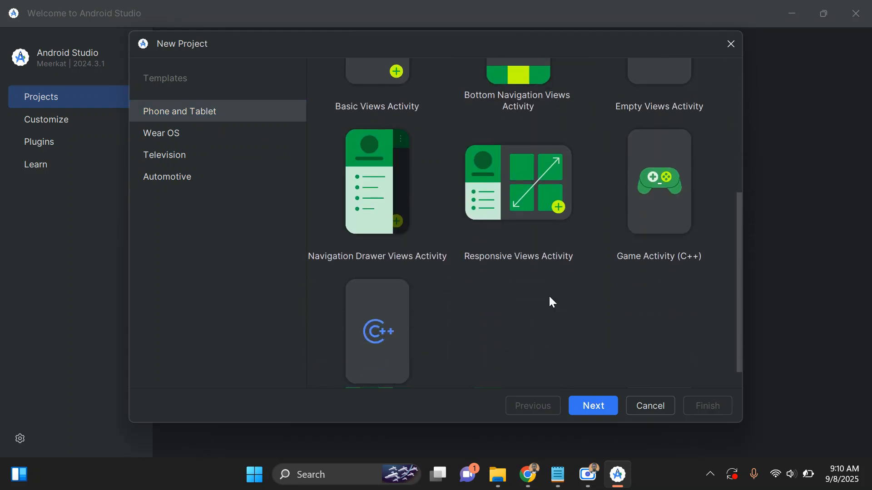
scroll(552, 302, "down", 1)
left_click(595, 407)
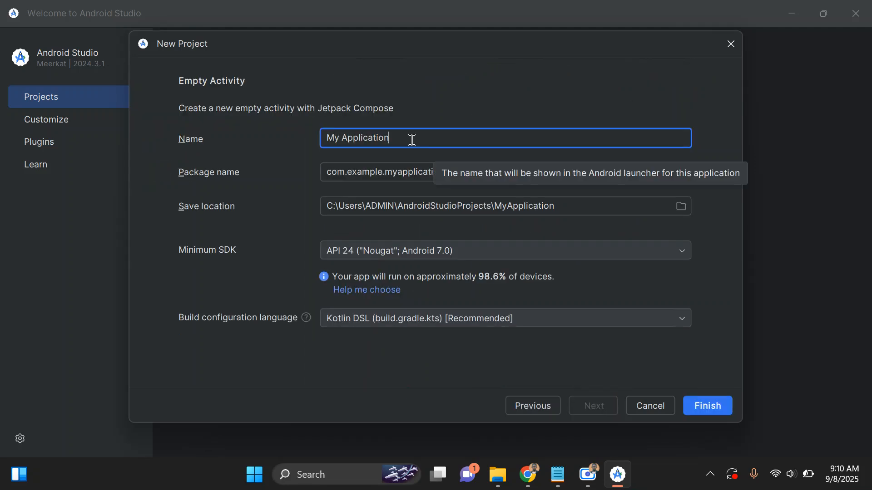
Step: Replace the default project name with testApplication
key("BackSpace")
key("BackSpace")
key("BackSpace")
key("BackSpace")
key("BackSpace")
key("BackSpace")
key("BackSpace")
key("BackSpace")
key("BackSpace")
key("BackSpace")
key("BackSpace")
key("BackSpace")
key("BackSpace")
key("BackSpace")
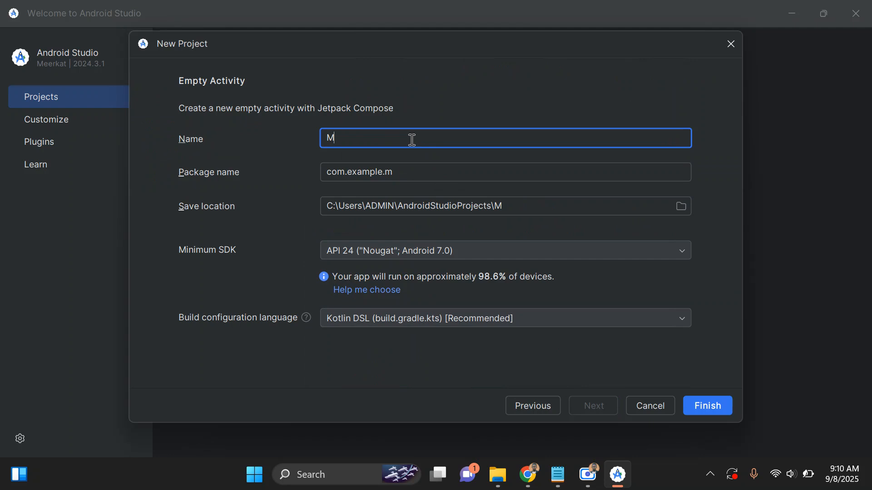
type("My")
key("BackSpace")
key("BackSpace")
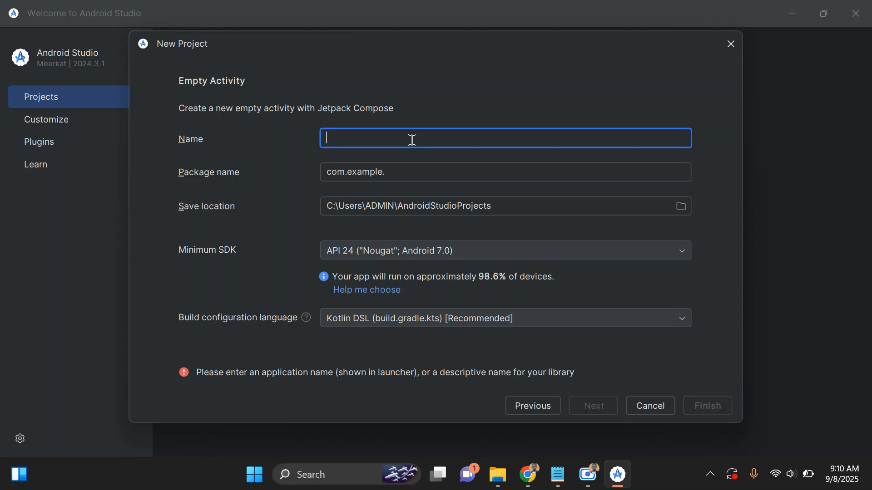
type("Testt")
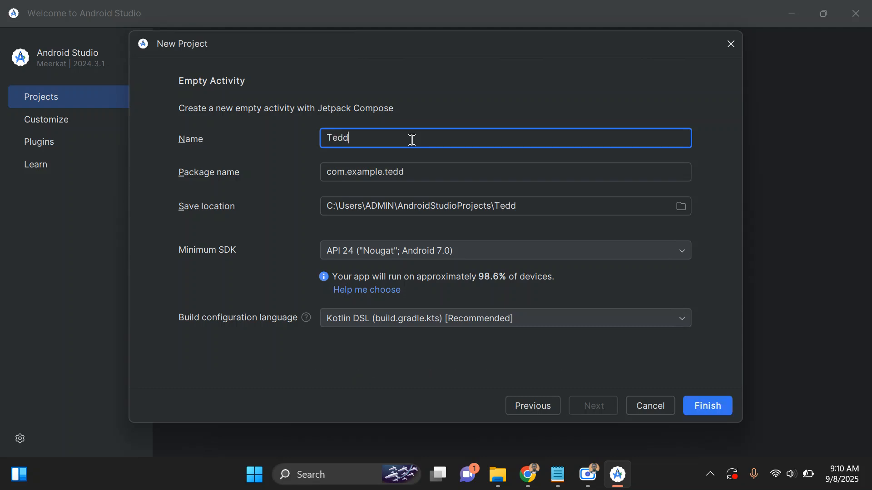
key("BackSpace")
key("BackSpace")
key("BackSpace")
key("BackSpace")
key("BackSpace")
type("te")
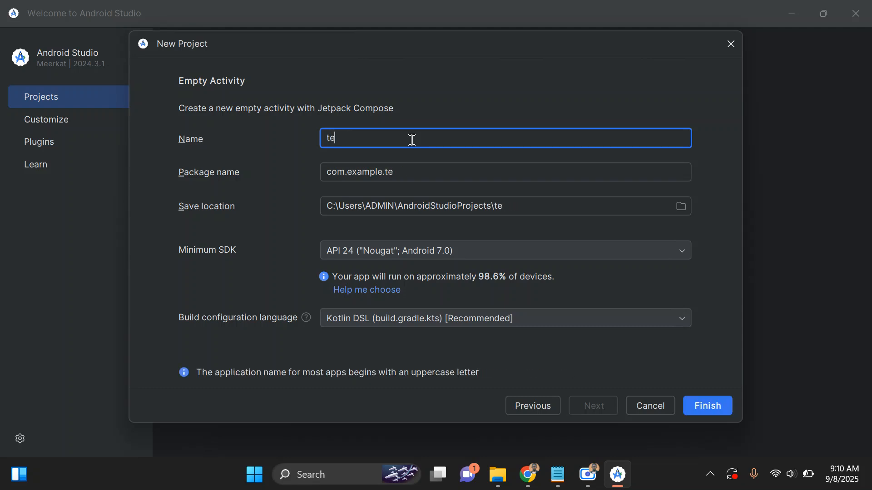
type("stApplication")
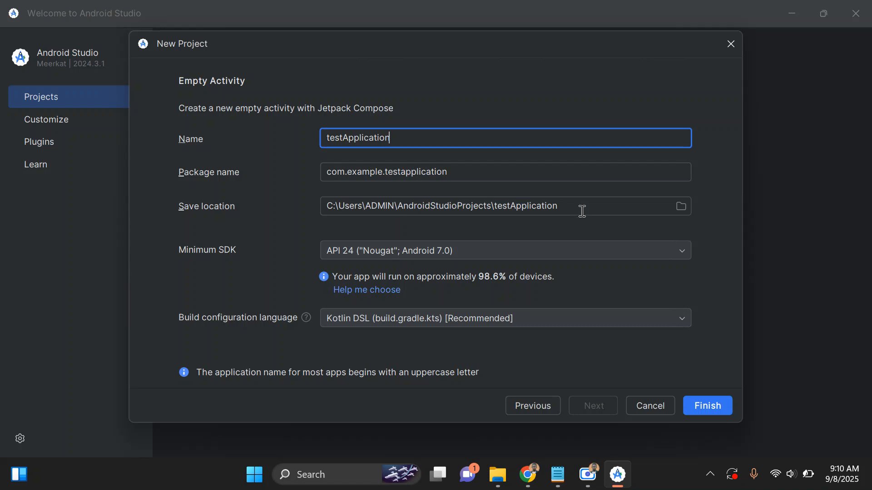
Step: Browse to the Desktop folder under C:\Users\ADMIN and set it as the project's save location
left_click(681, 208)
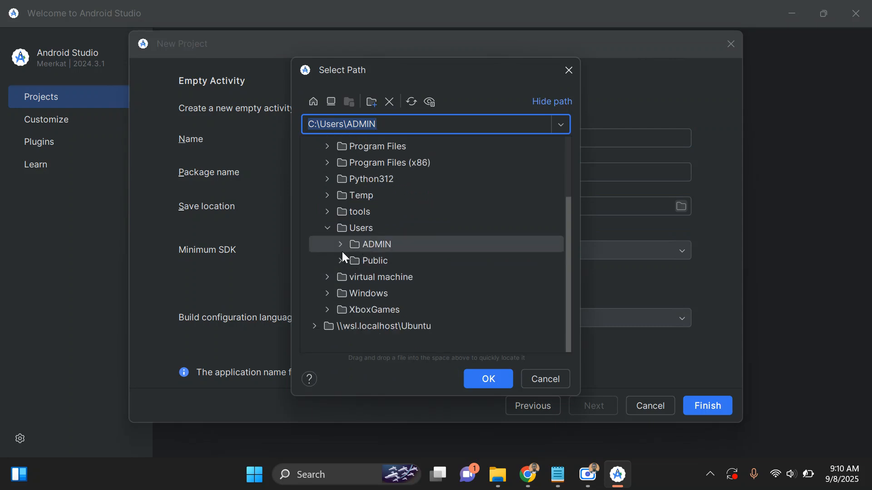
left_click(341, 250)
left_click(340, 245)
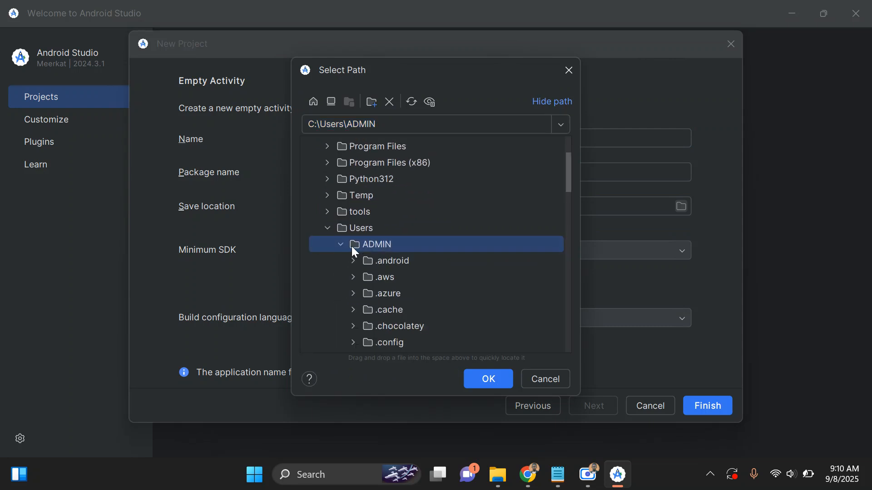
scroll(478, 299, "down", 5)
scroll(478, 300, "down", 4)
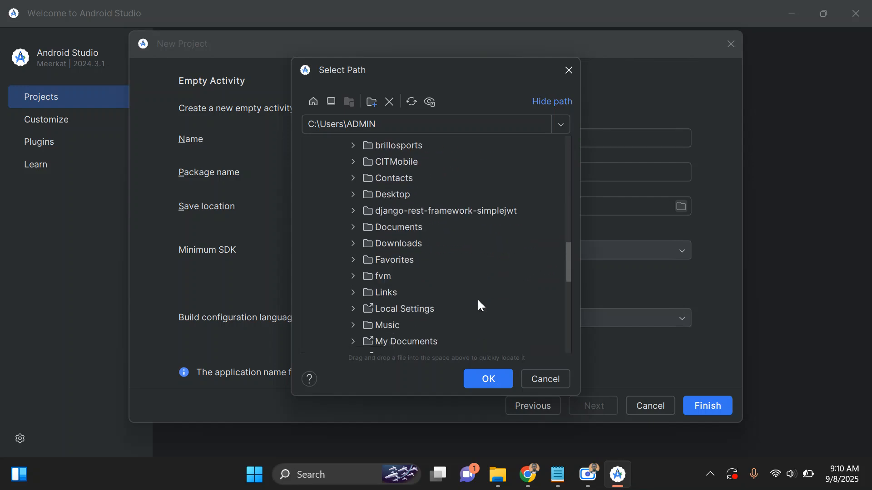
left_click(380, 197)
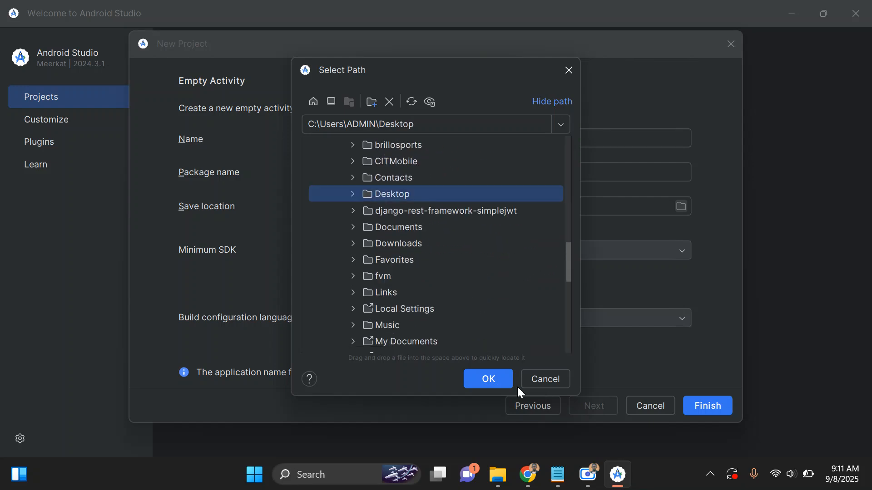
left_click(492, 379)
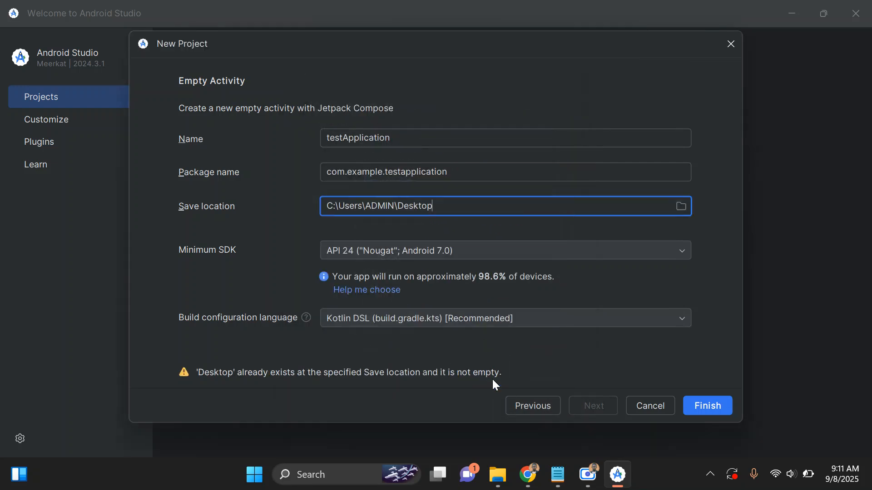
Step: Check the minimum SDK choices, keep API 24 ("Nougat"; Android 7.0), and select Kotlin DSL (build.gradle.kts) as the build configuration language
left_click(597, 261)
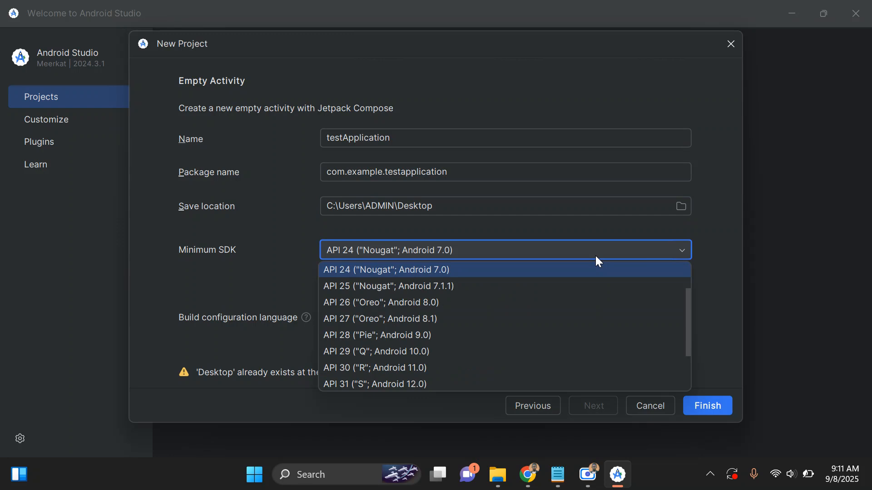
left_click(285, 237)
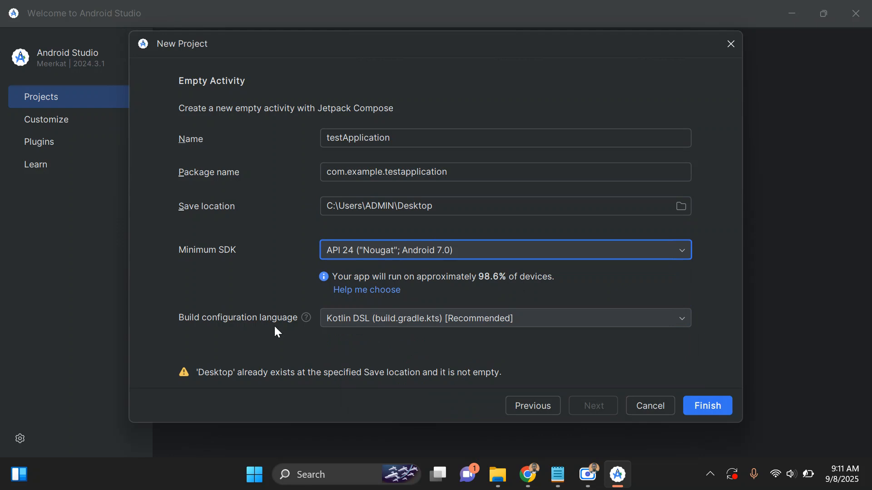
left_click(462, 321)
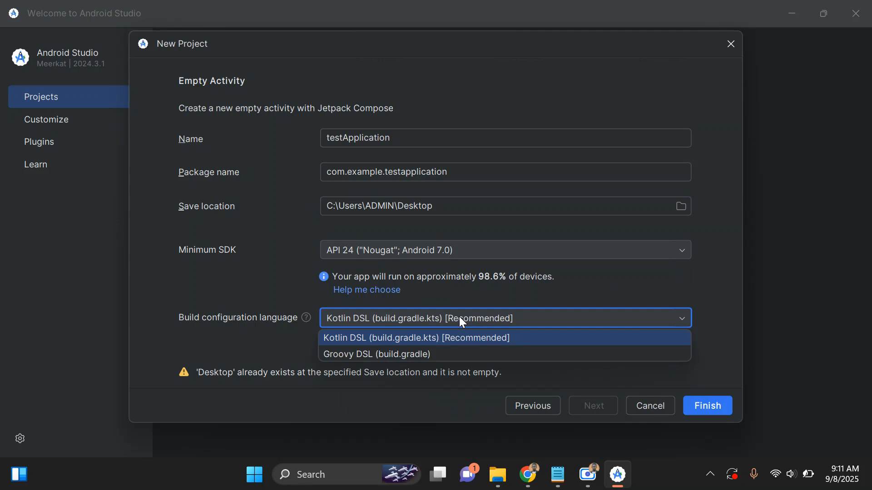
left_click(421, 340)
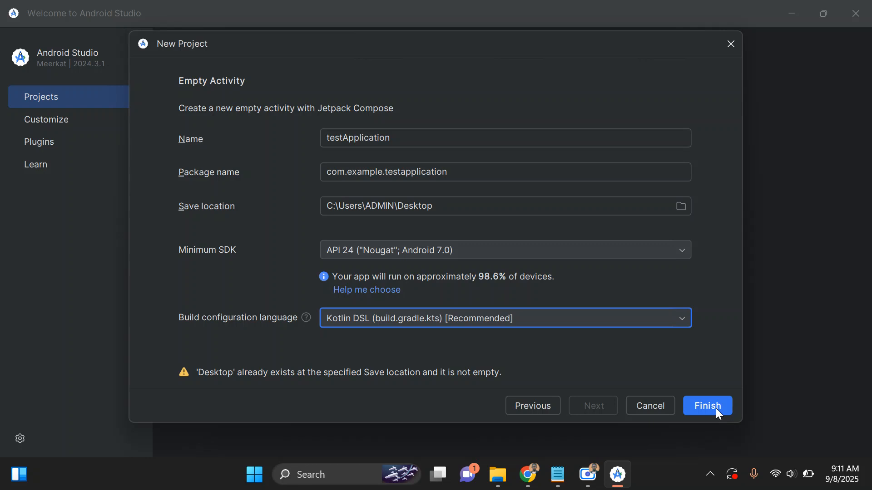
Step: Create the project with the chosen settings and postpone the restart for the plugin changes
left_click(659, 326)
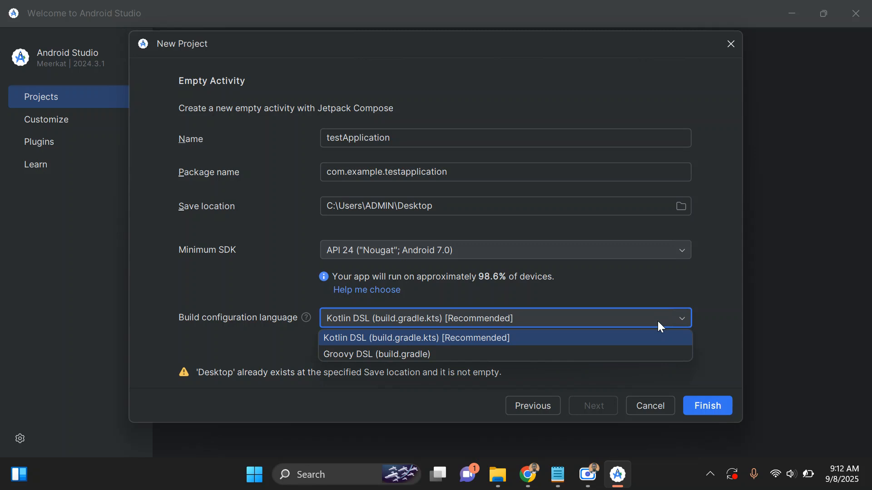
left_click(704, 409)
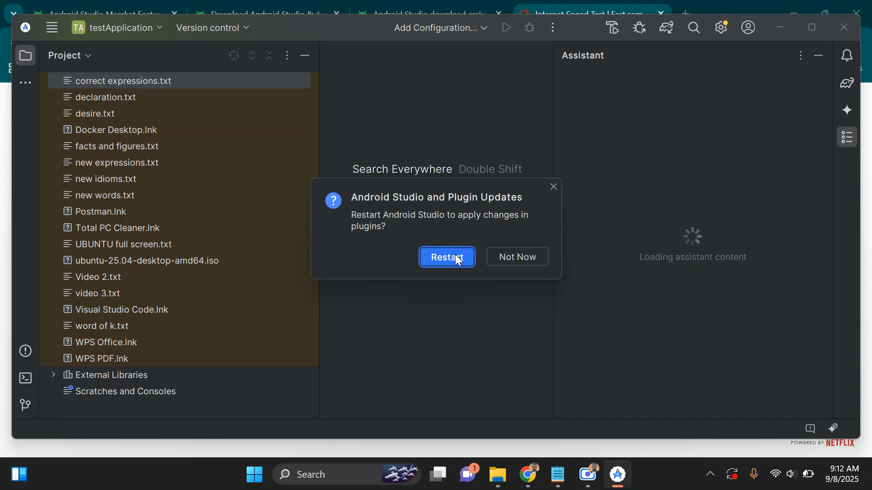
left_click(508, 256)
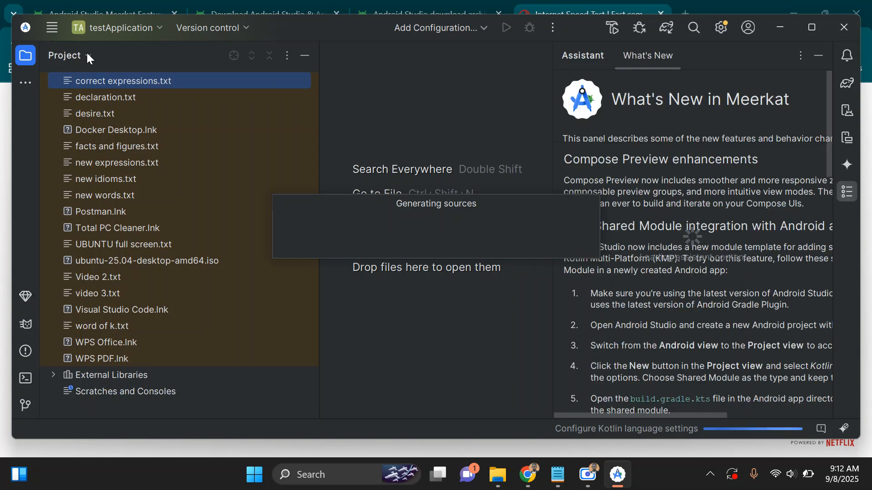
left_click(87, 54)
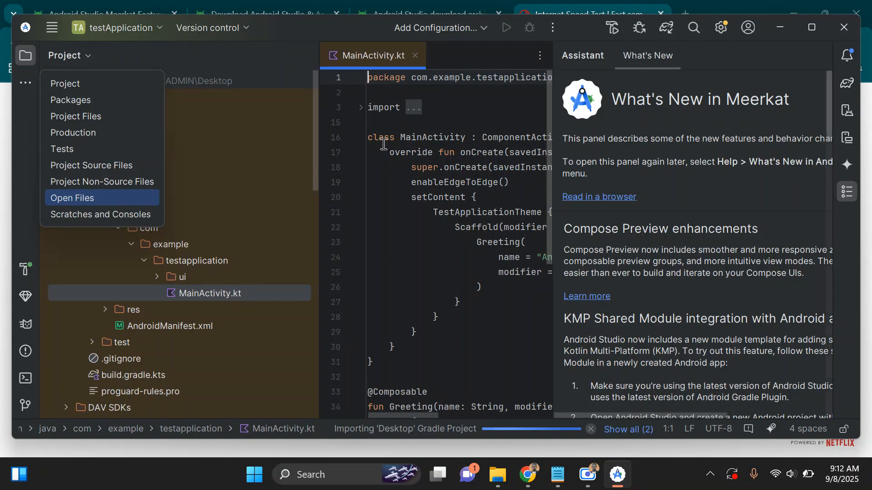
left_click(51, 31)
left_click(51, 28)
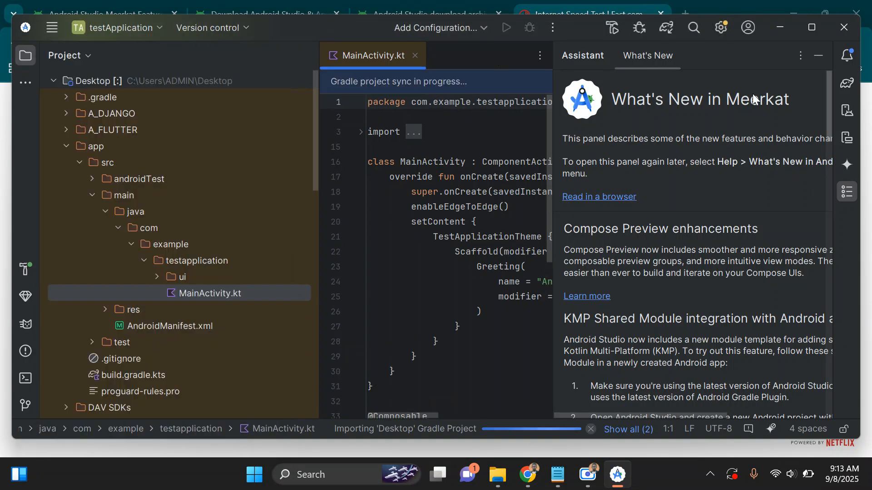
mouse_move(585, 471)
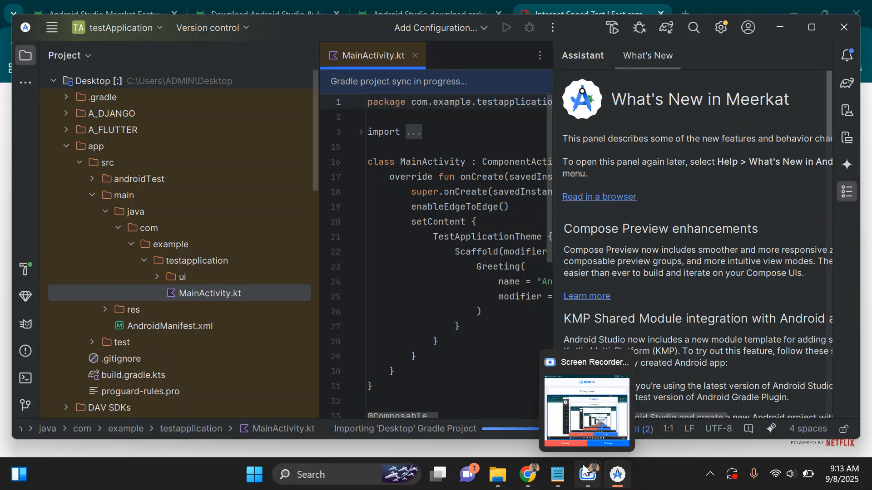
left_click(585, 470)
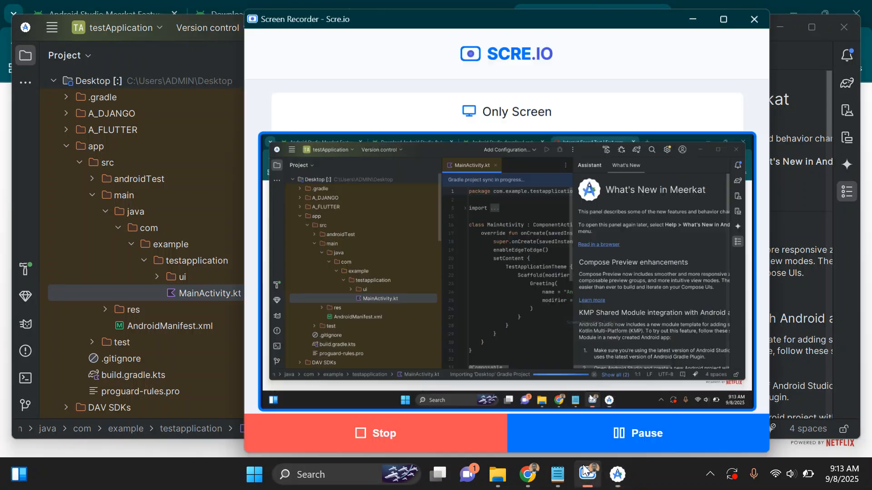